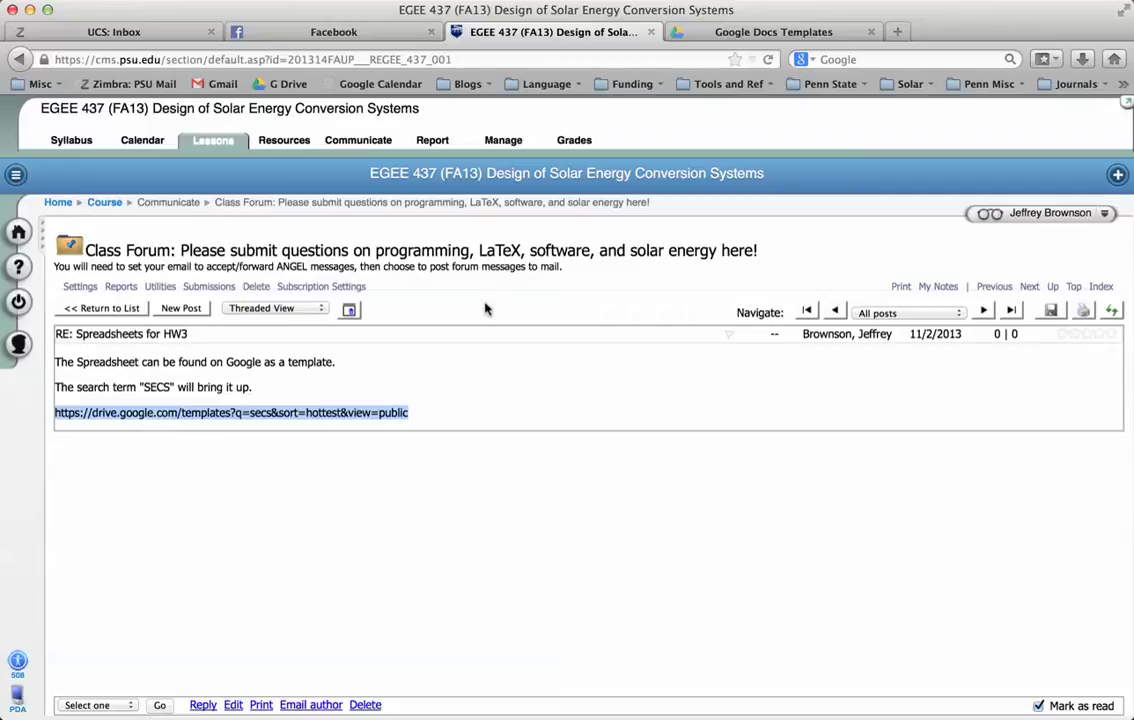
# Step: Switch to the Google Docs Templates page that is already open in the browser
pyautogui.click(724, 34)
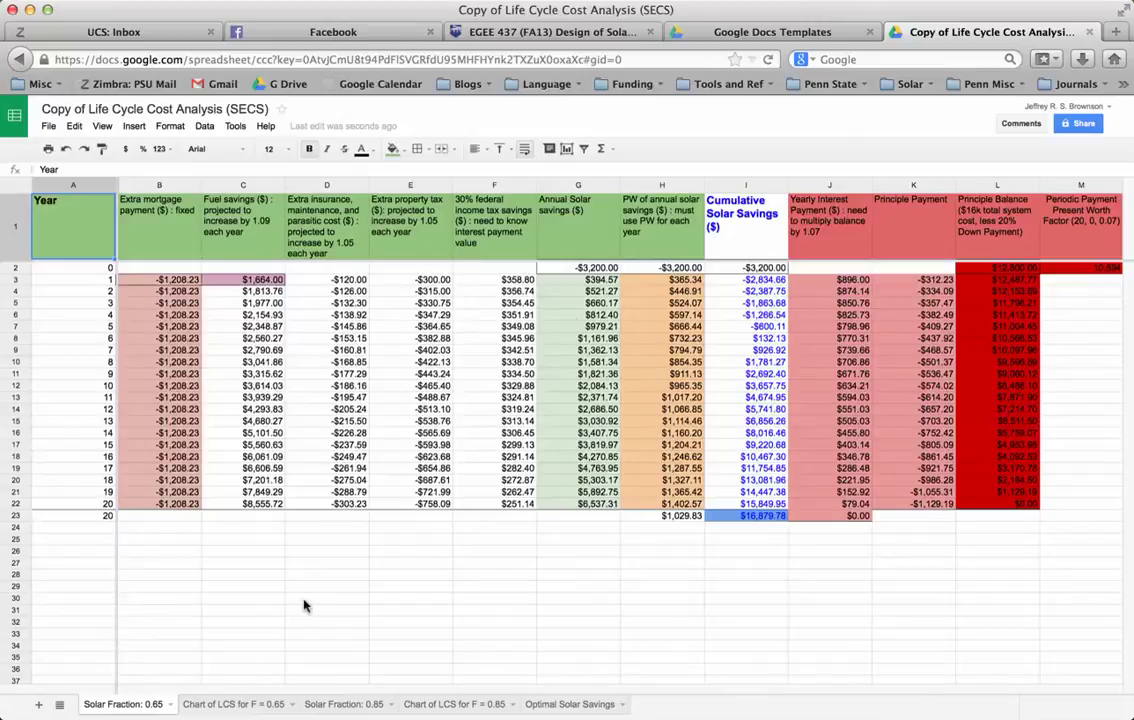
# Step: Examine the extra property tax formulas from year 17 back to year 1
pyautogui.click(375, 472)
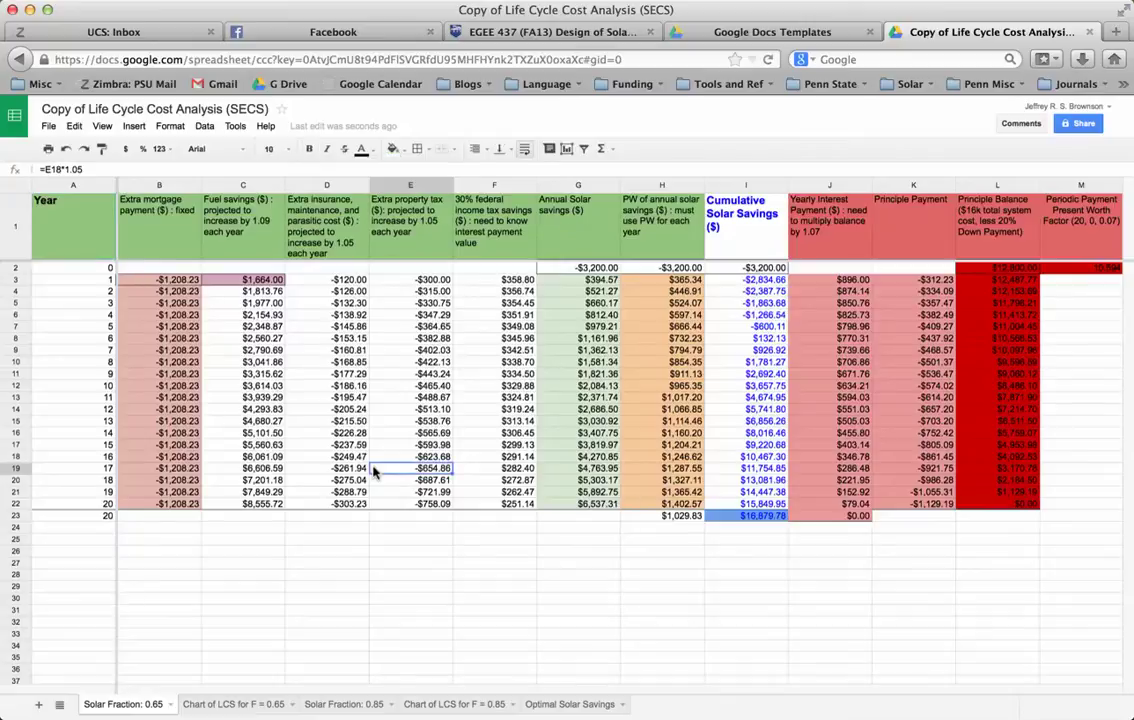
pyautogui.press('Up')
pyautogui.press('Up')
pyautogui.press('Up')
pyautogui.press('Up')
pyautogui.press('Up')
pyautogui.press('Up')
pyautogui.press('Up')
pyautogui.press('Up')
pyautogui.press('Up')
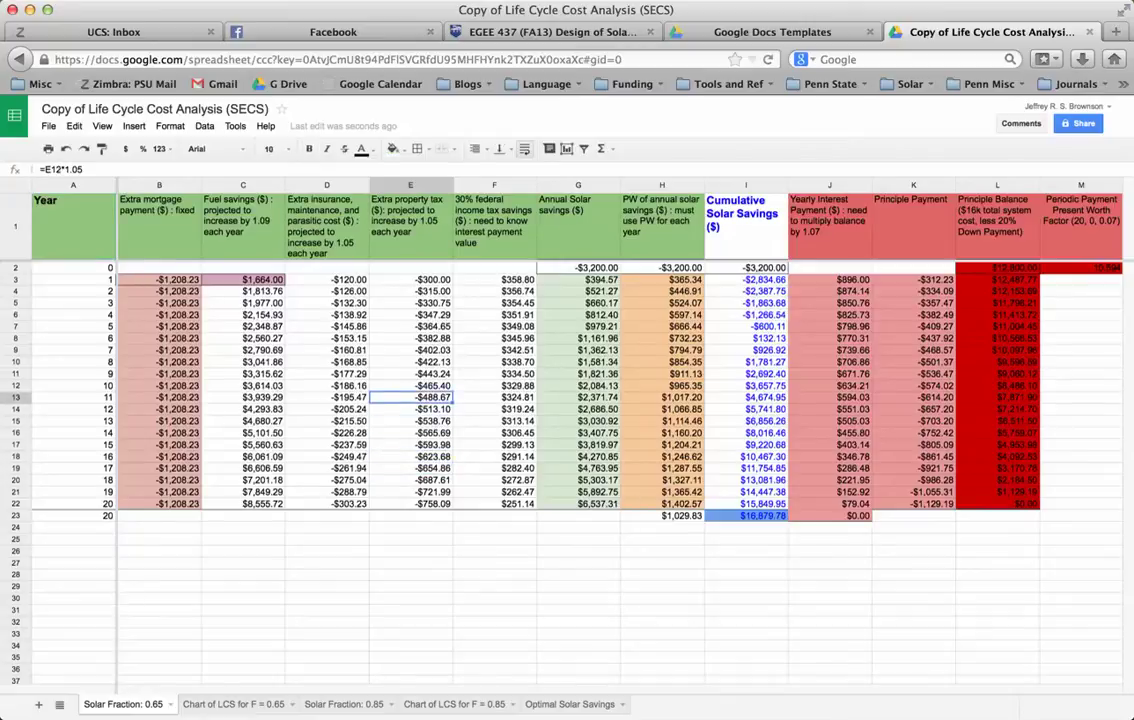
pyautogui.press('Up')
pyautogui.press('Up')
pyautogui.press('Up')
pyautogui.press('Up')
pyautogui.press('Up')
pyautogui.press('Up')
pyautogui.press('Up')
pyautogui.press('Up')
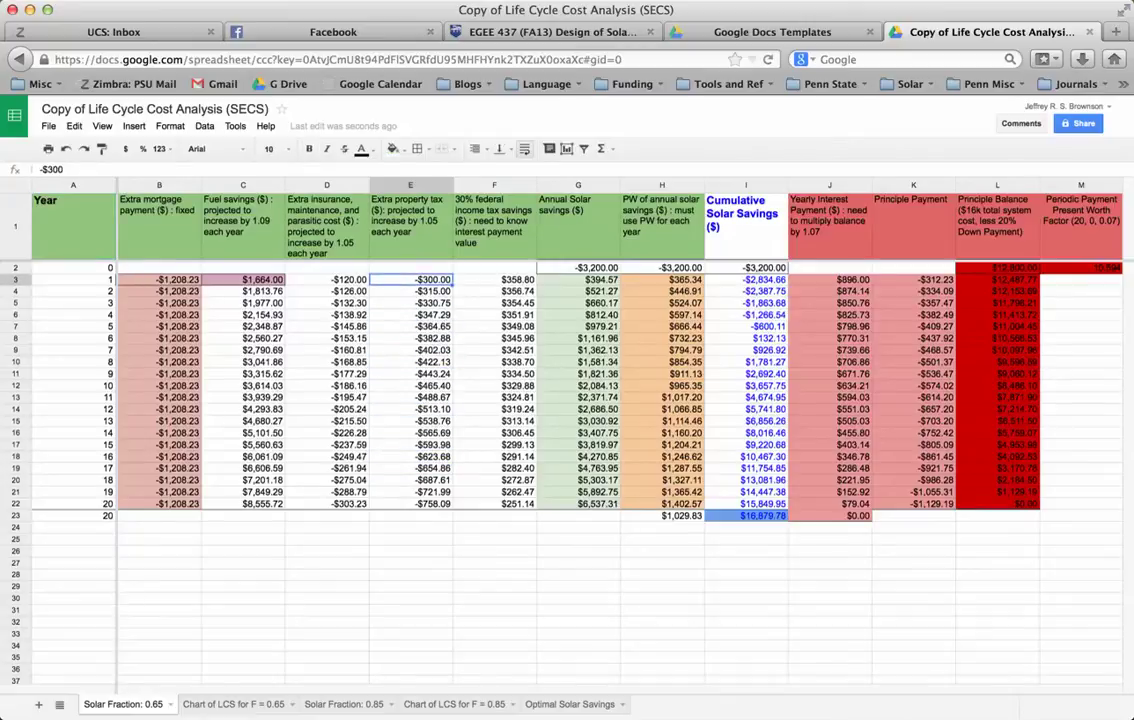
# Step: Review the Year column and the year 1 formulas for mortgage, fuel savings, insurance, property tax, tax savings and yearly interest
pyautogui.click(92, 212)
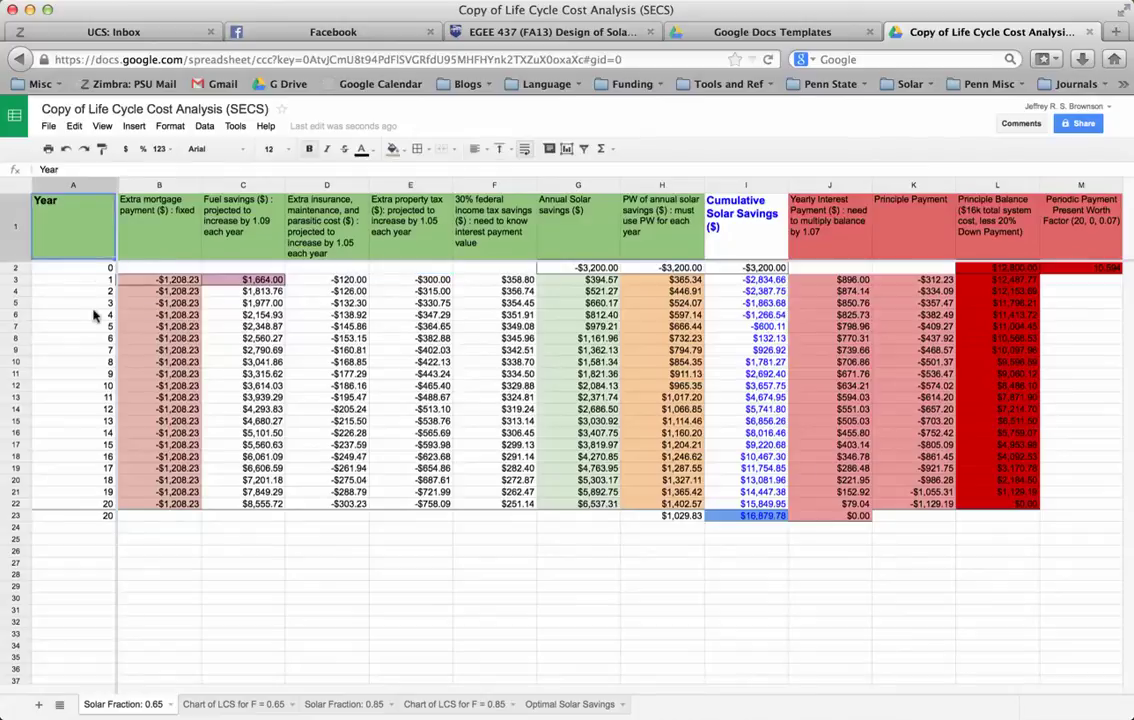
pyautogui.click(91, 268)
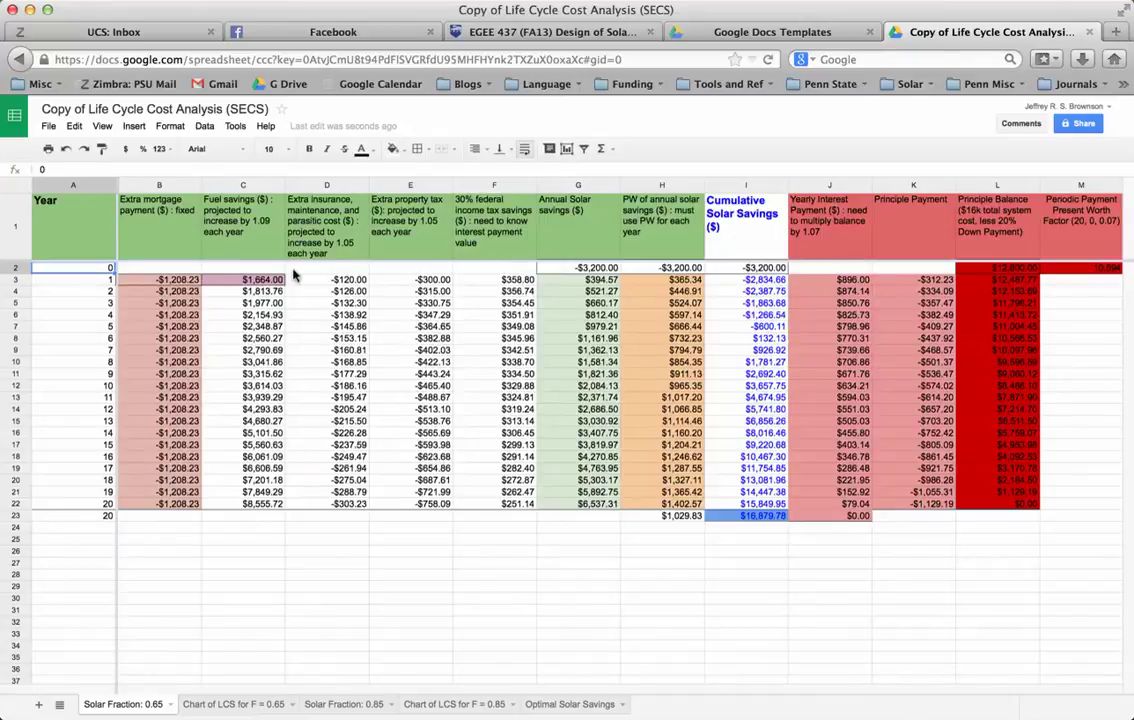
pyautogui.click(165, 280)
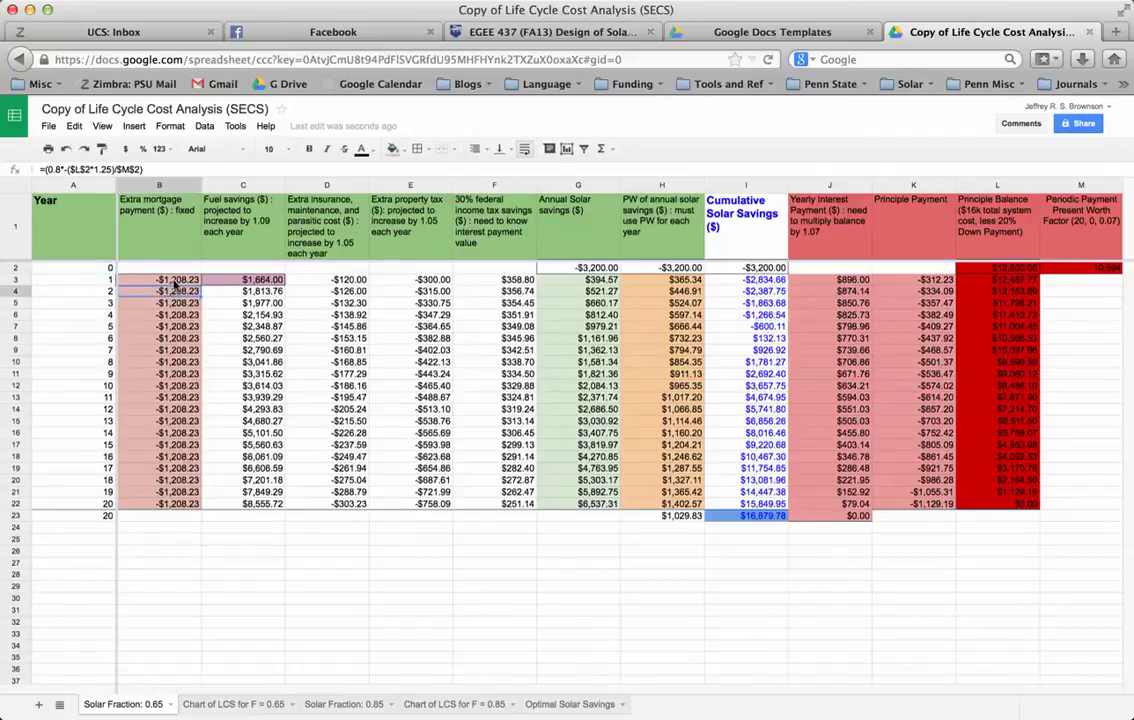
pyautogui.press('Right')
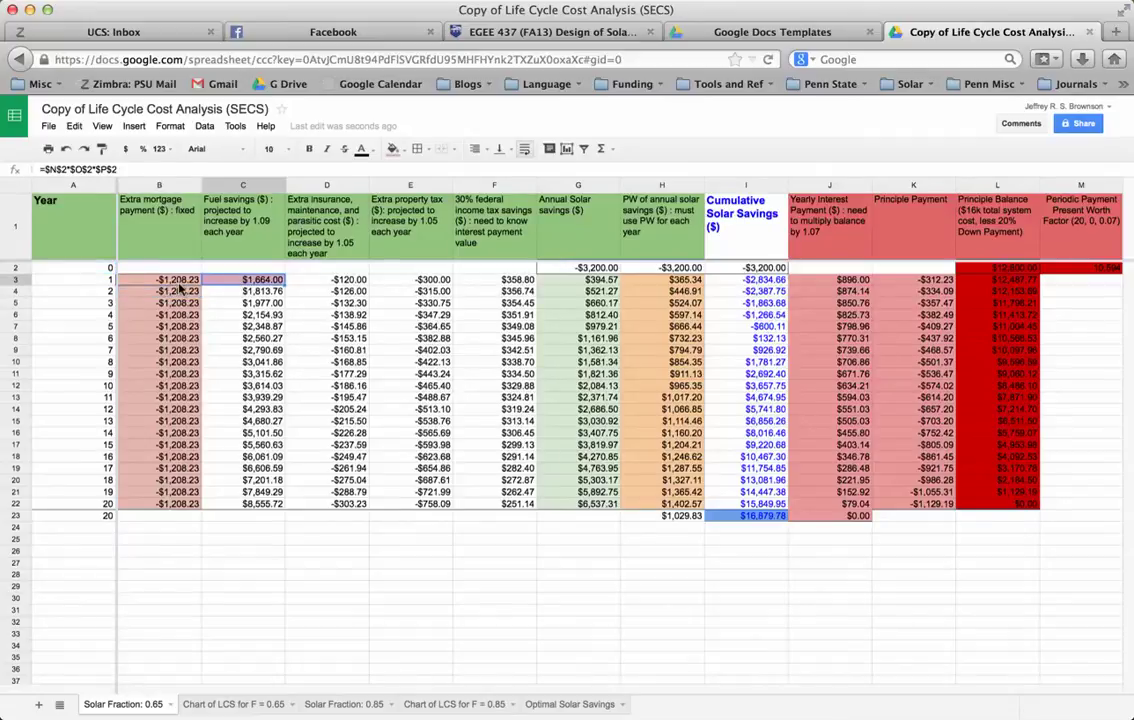
pyautogui.press('Left')
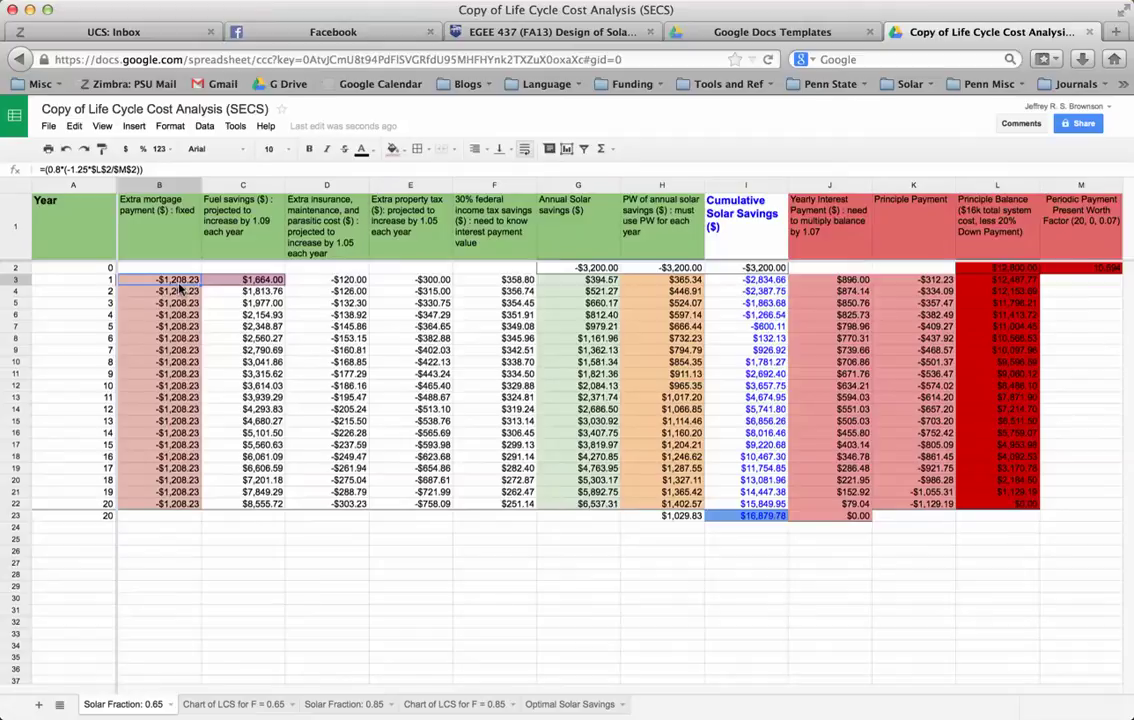
pyautogui.click(321, 283)
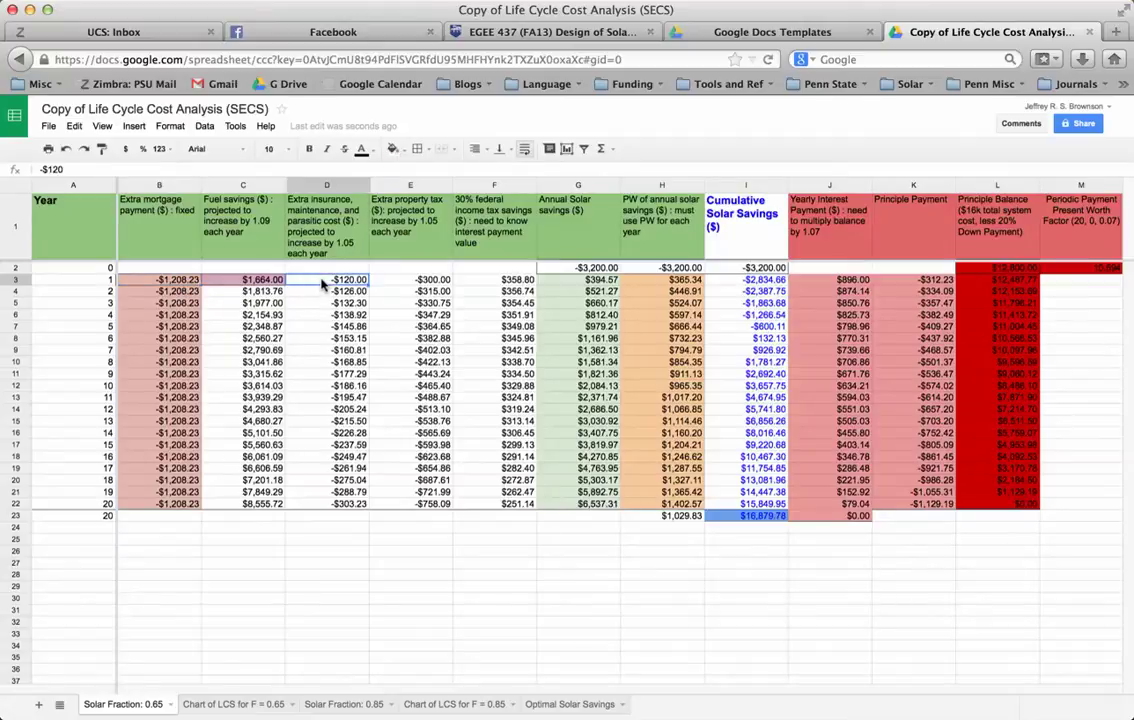
pyautogui.click(392, 283)
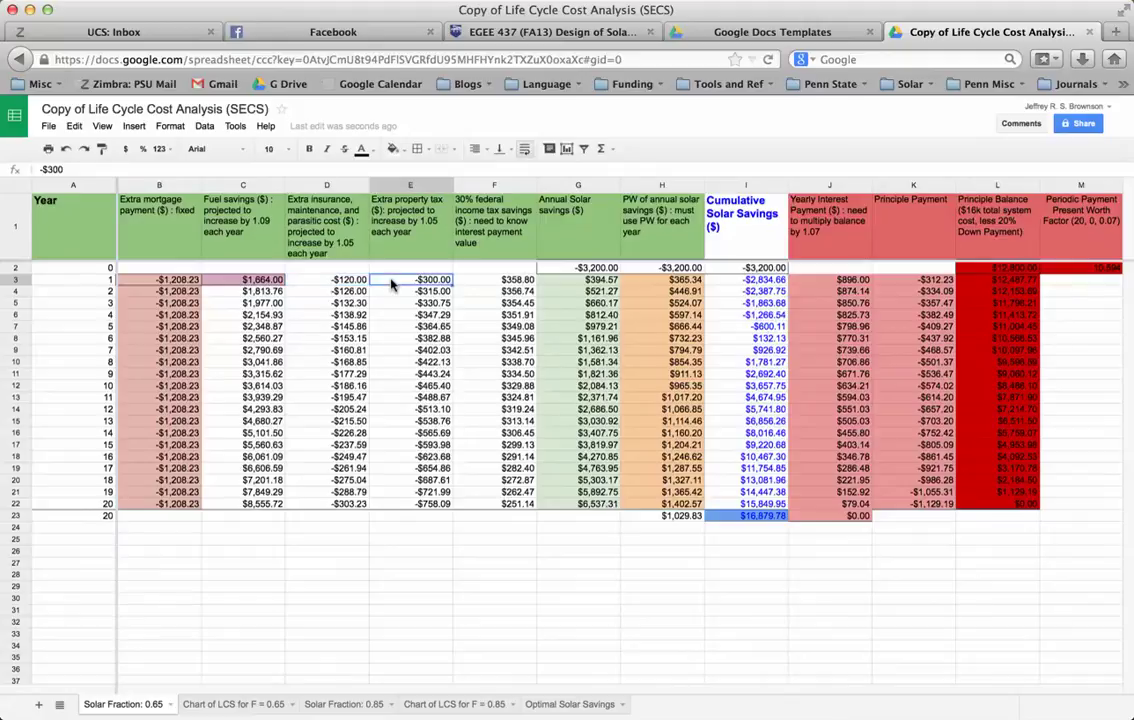
pyautogui.click(487, 284)
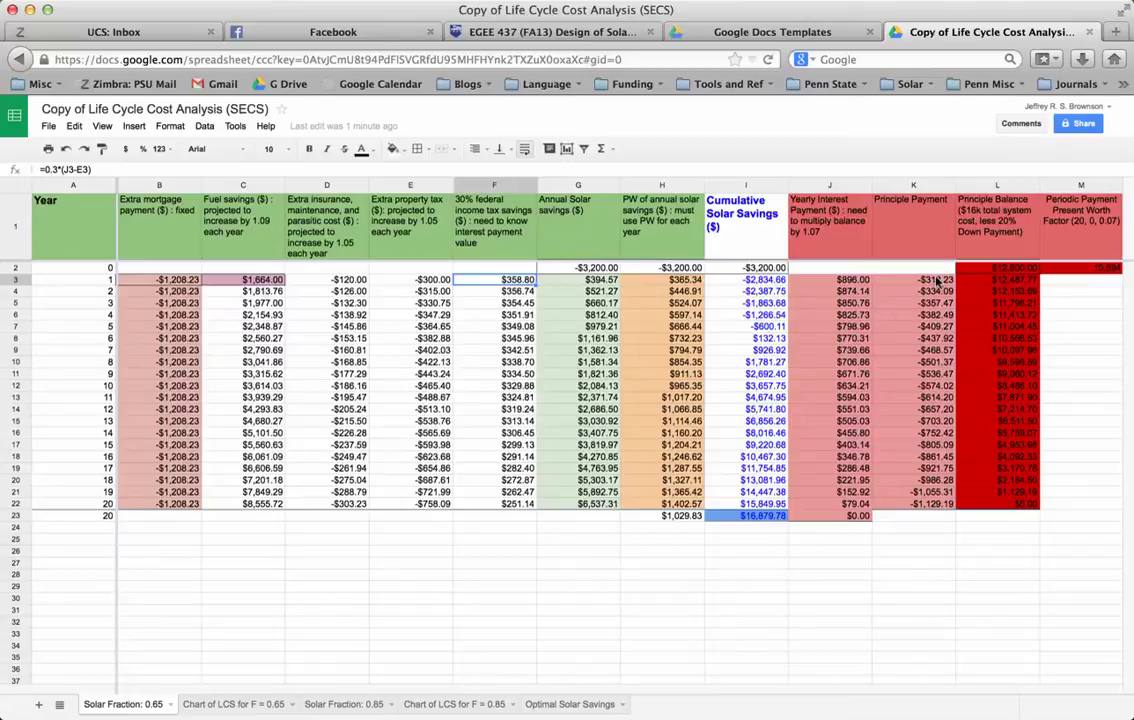
pyautogui.click(843, 281)
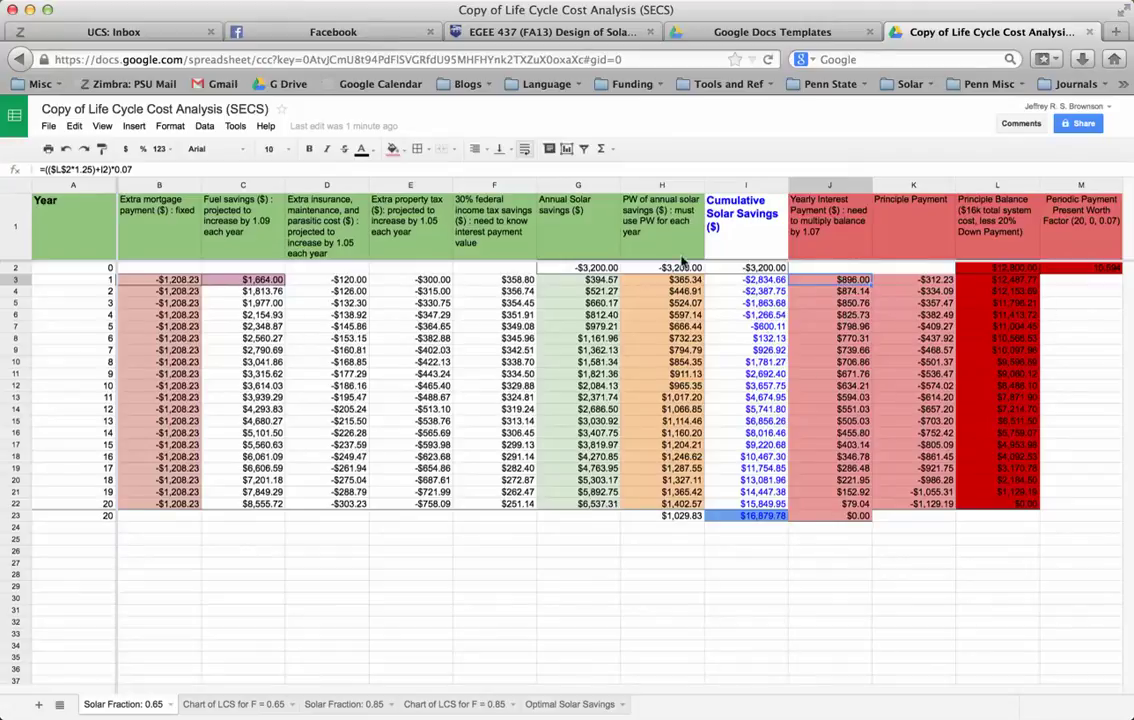
# Step: Follow the year 1 row from the extra mortgage payment to annual solar savings, and inspect the year 0 savings formula
pyautogui.click(143, 283)
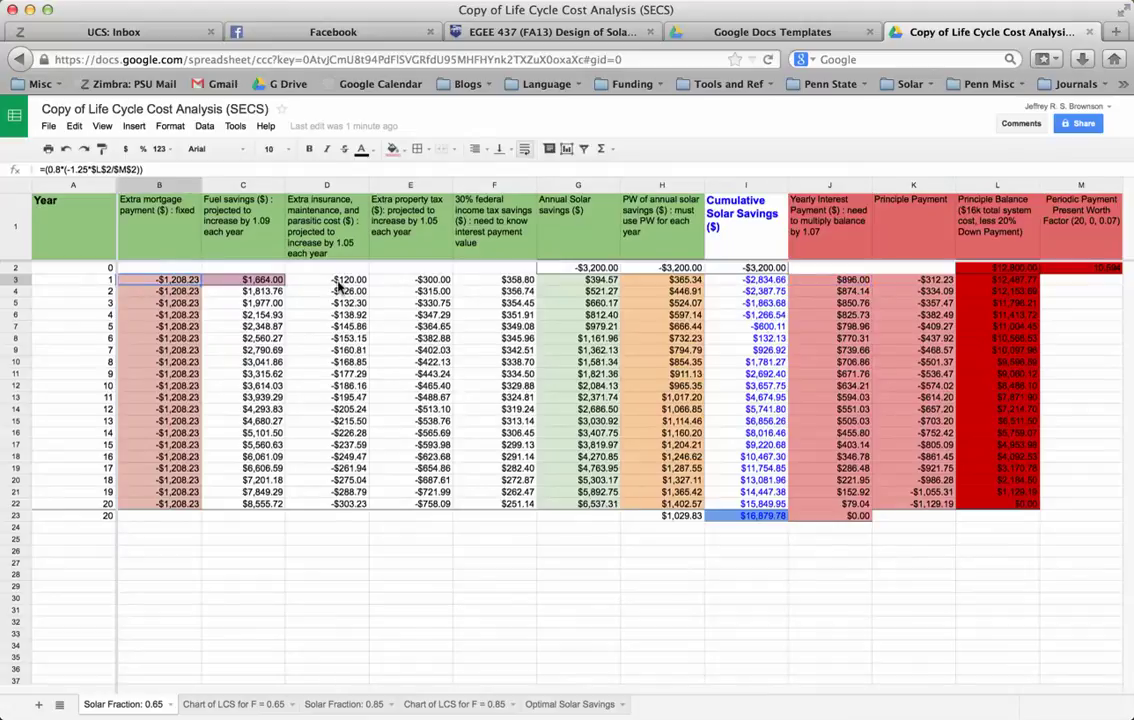
pyautogui.press('Right')
pyautogui.press('Right')
pyautogui.press('Right')
pyautogui.press('Right')
pyautogui.press('Right')
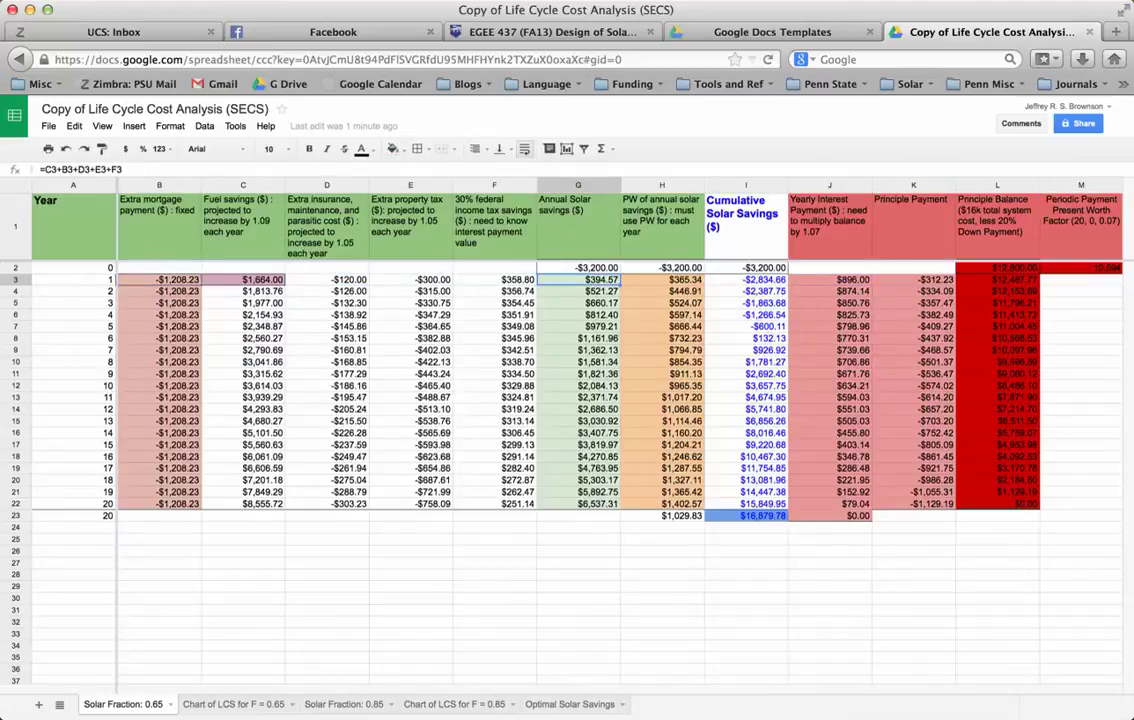
pyautogui.press('Left')
pyautogui.press('Right')
pyautogui.press('Up')
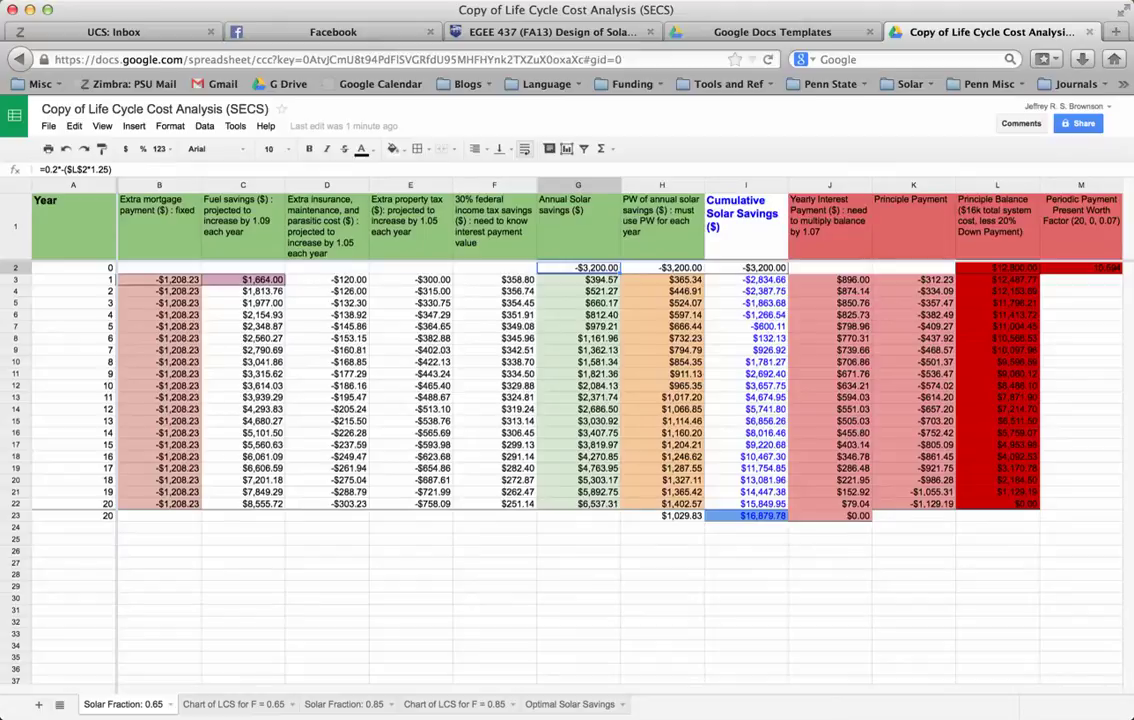
pyautogui.press('Down')
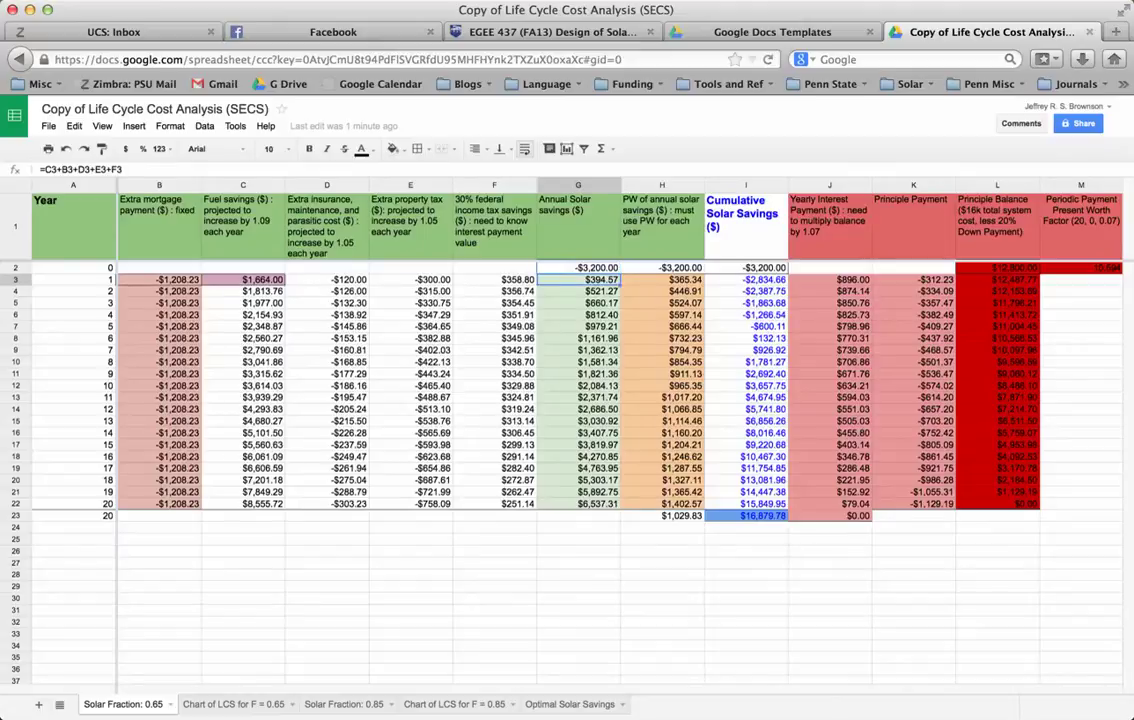
# Step: Review each cost and savings cell that feeds the year 1 annual solar savings, ending at the sum formula
pyautogui.click(258, 284)
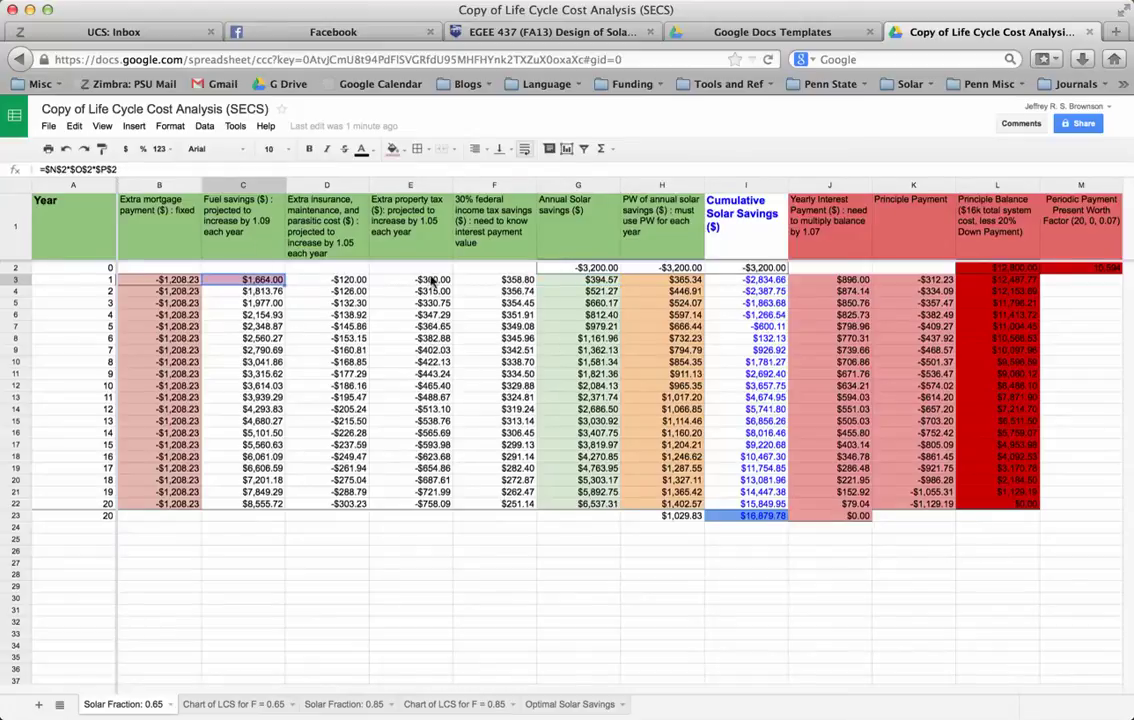
pyautogui.click(169, 287)
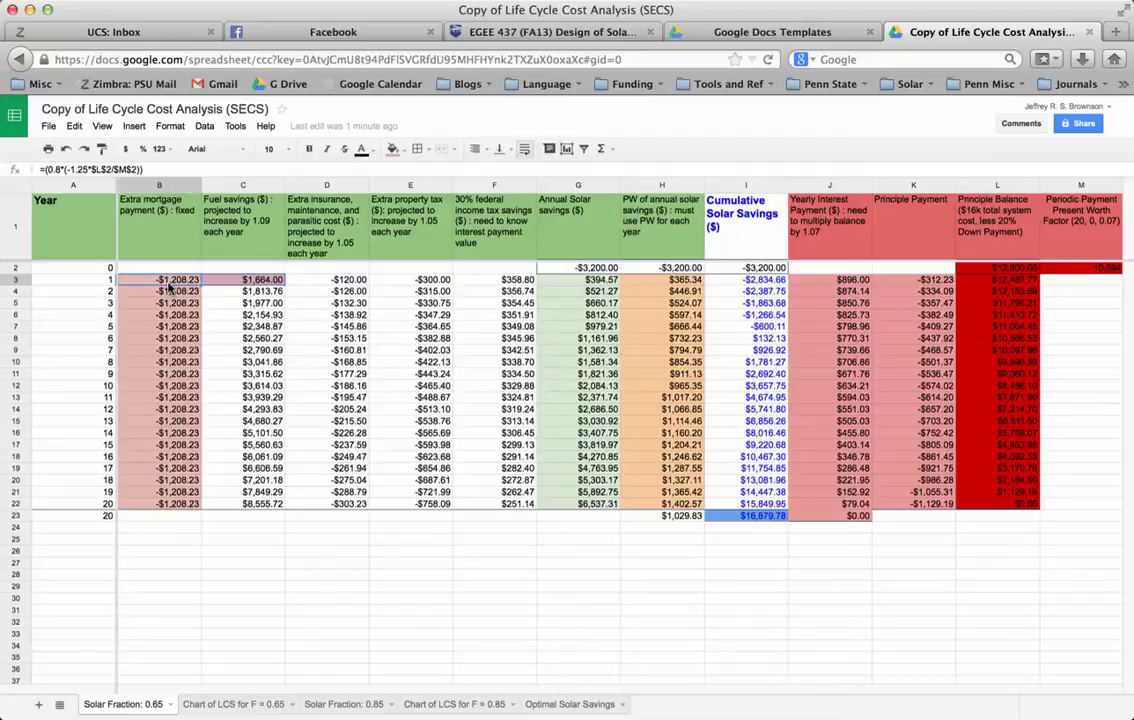
pyautogui.click(316, 278)
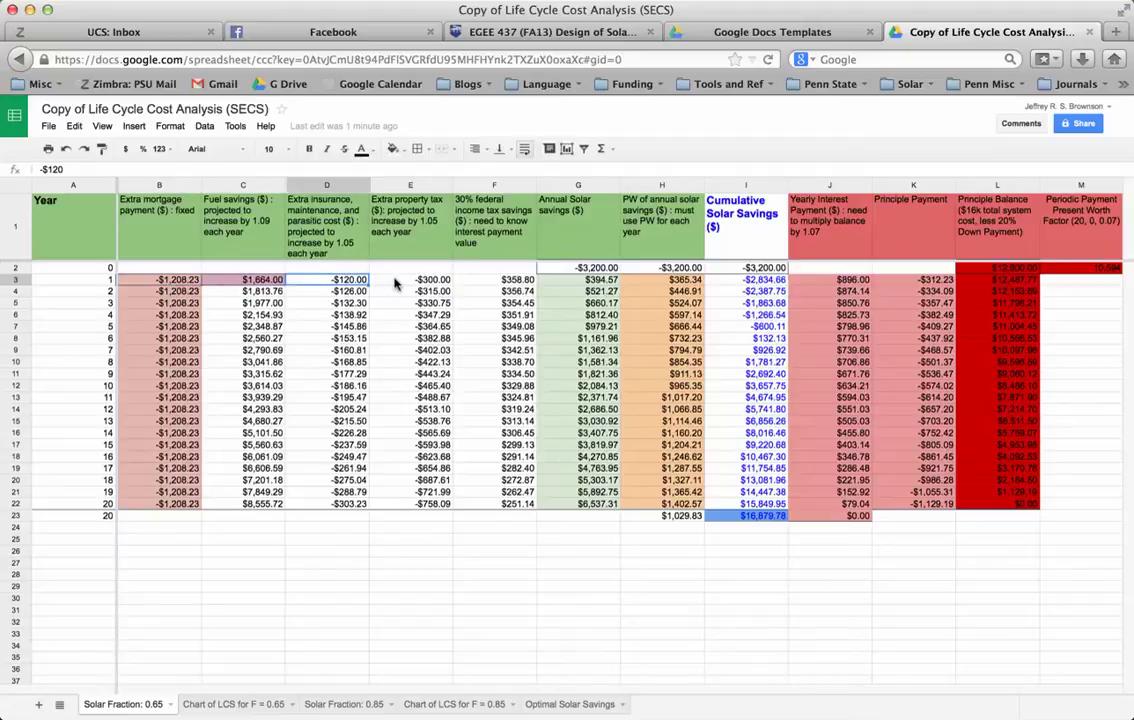
pyautogui.click(390, 282)
pyautogui.click(475, 286)
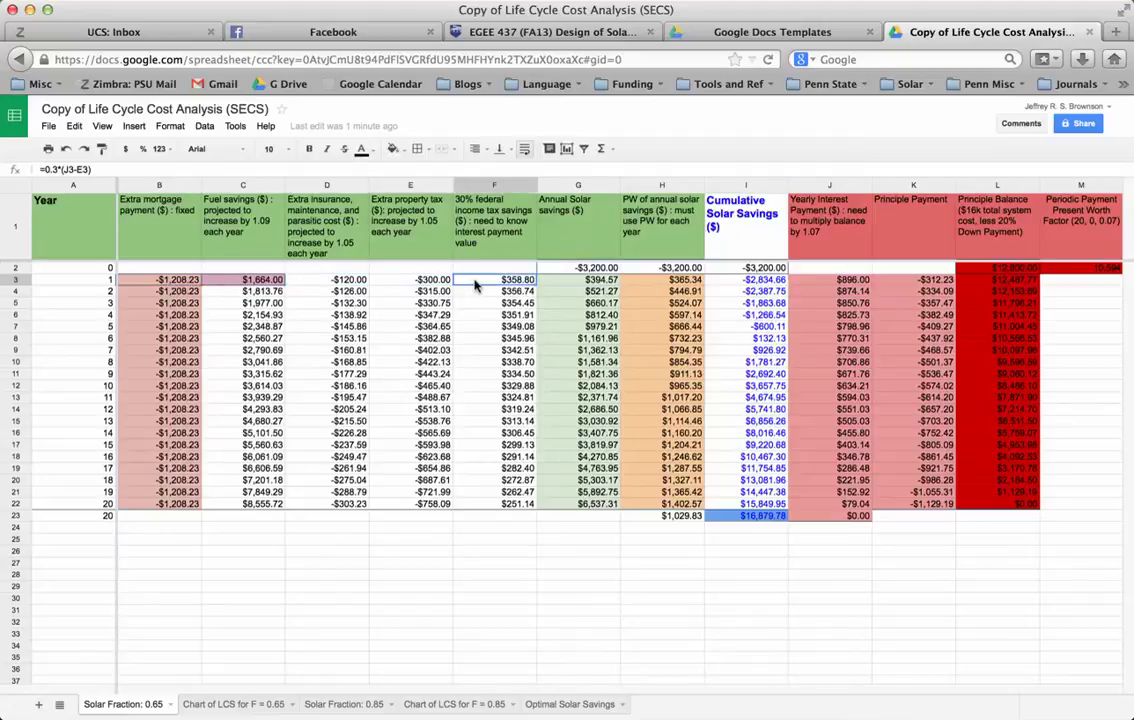
pyautogui.click(573, 284)
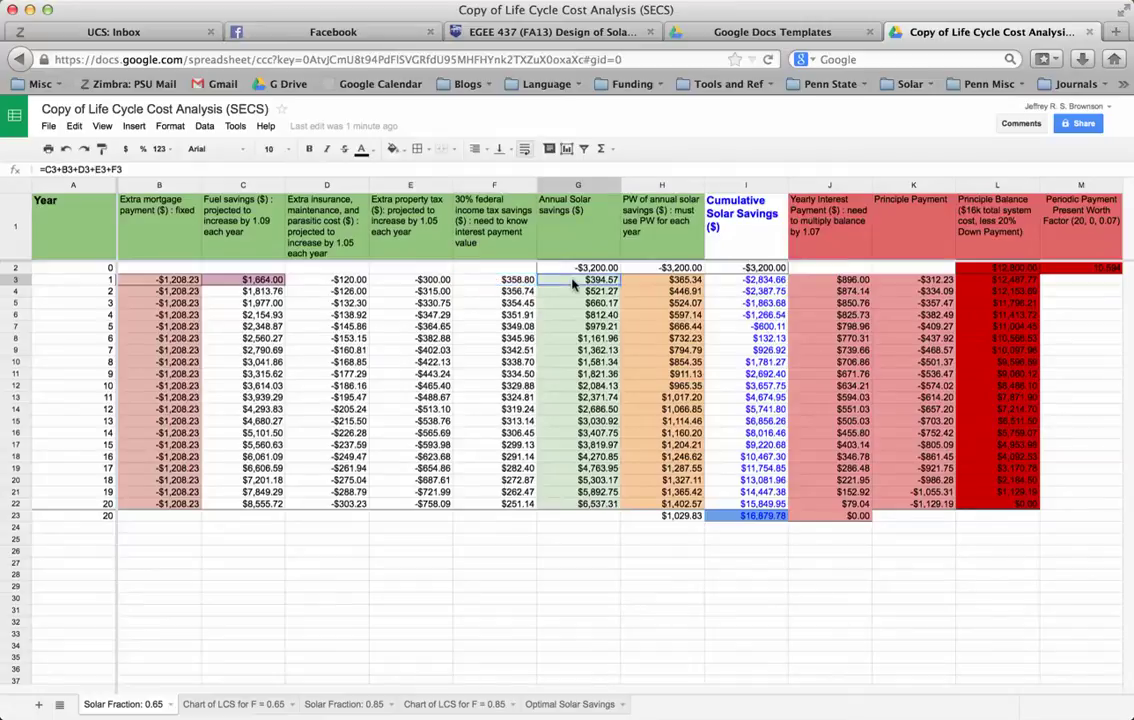
# Step: Trace the year 1 present-worth savings formula to its present worth factor in Q2 and the market discount rate in R2
pyautogui.click(664, 282)
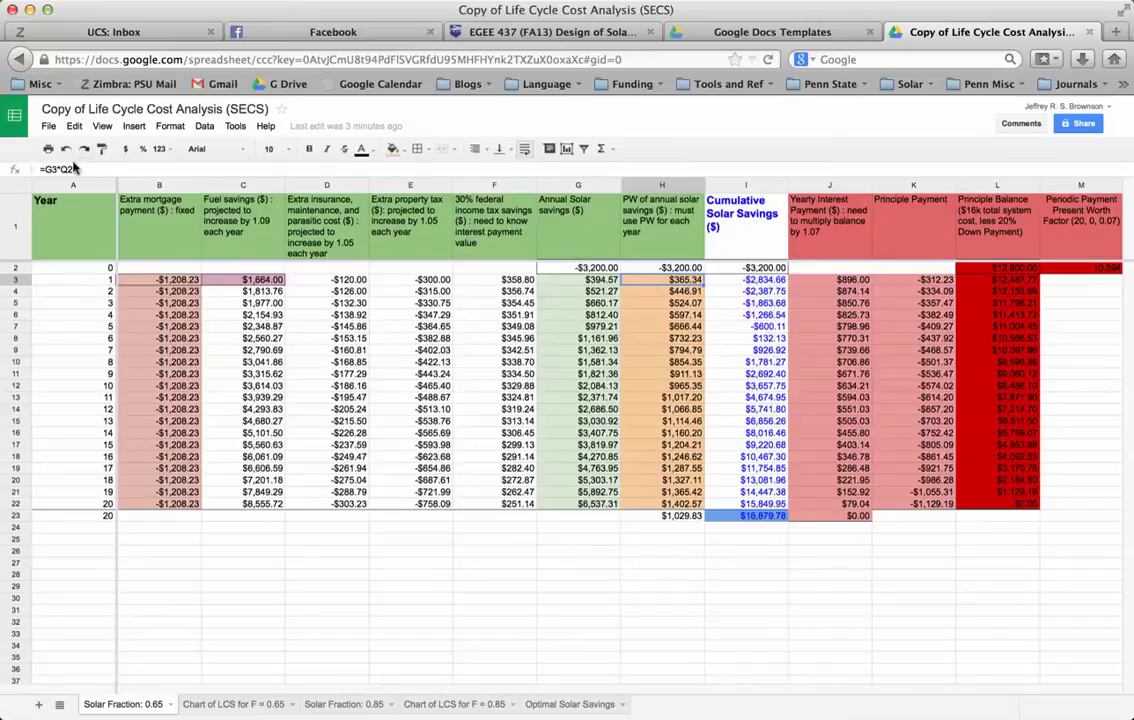
pyautogui.click(62, 170)
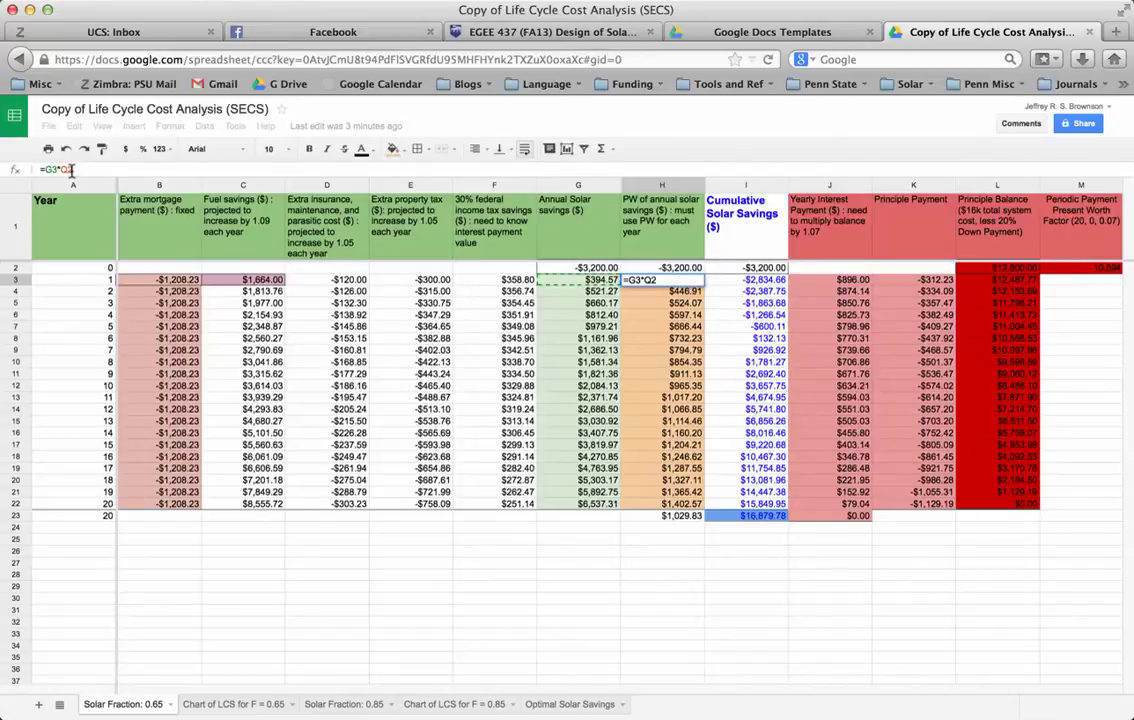
pyautogui.press('Return')
pyautogui.press('Up')
pyautogui.press('Right')
pyautogui.press('Right')
pyautogui.press('Right')
pyautogui.press('Right')
pyautogui.press('Right')
pyautogui.press('Right')
pyautogui.press('Right')
pyautogui.press('Right')
pyautogui.press('Right')
pyautogui.press('Right')
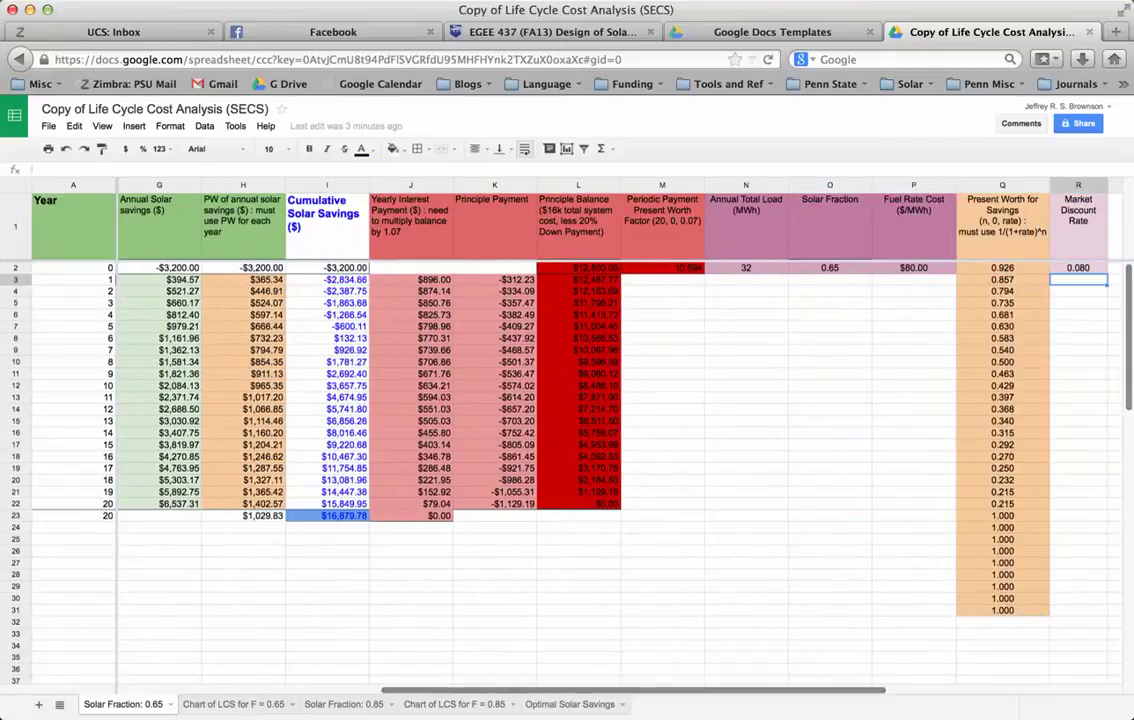
pyautogui.press('Left')
pyautogui.press('Up')
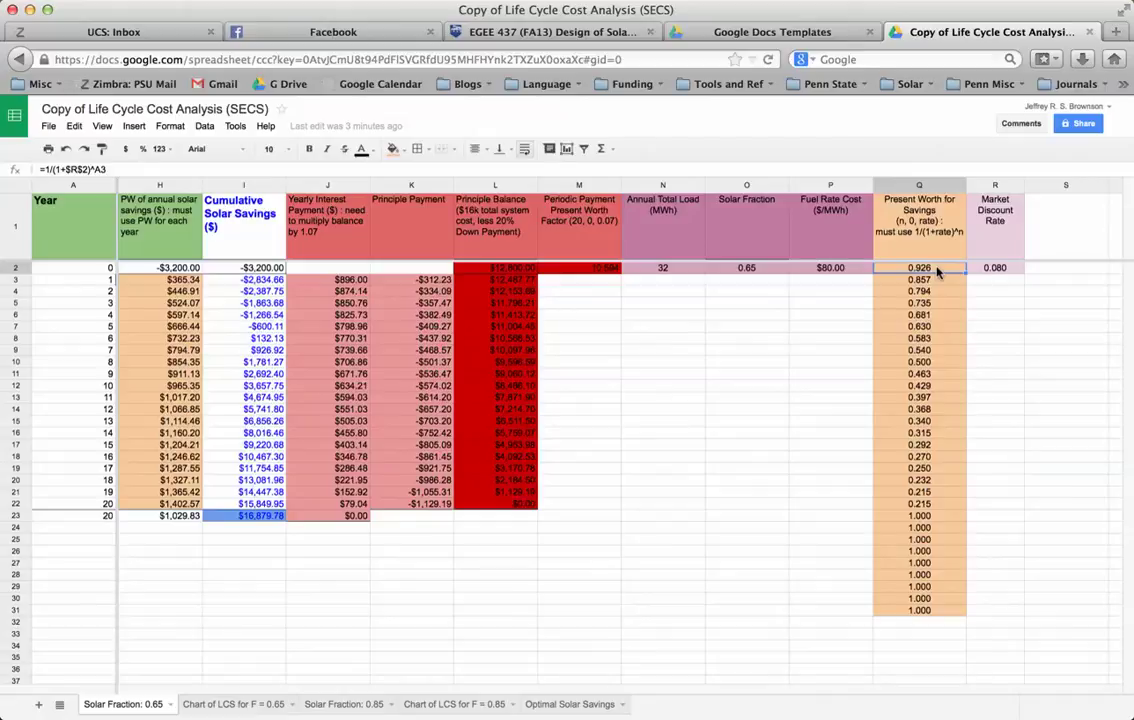
pyautogui.click(1000, 268)
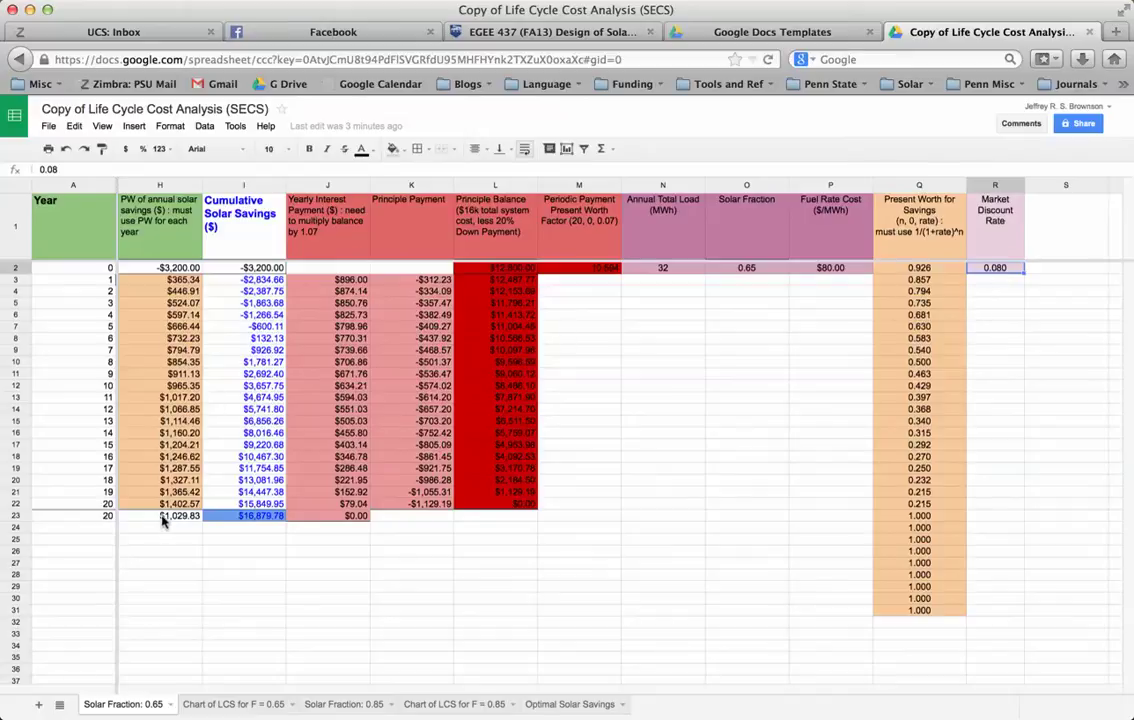
# Step: Set the market discount rate in R2 to 0.20 and check the final cumulative solar savings in I23
pyautogui.click(250, 516)
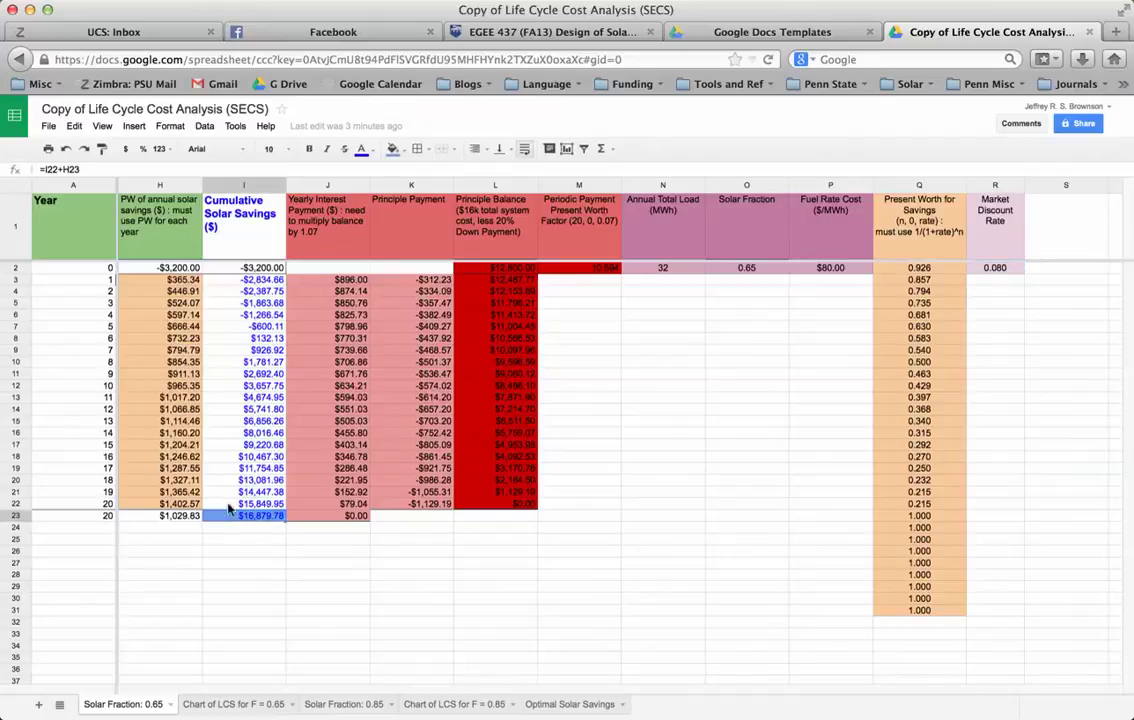
pyautogui.click(984, 268)
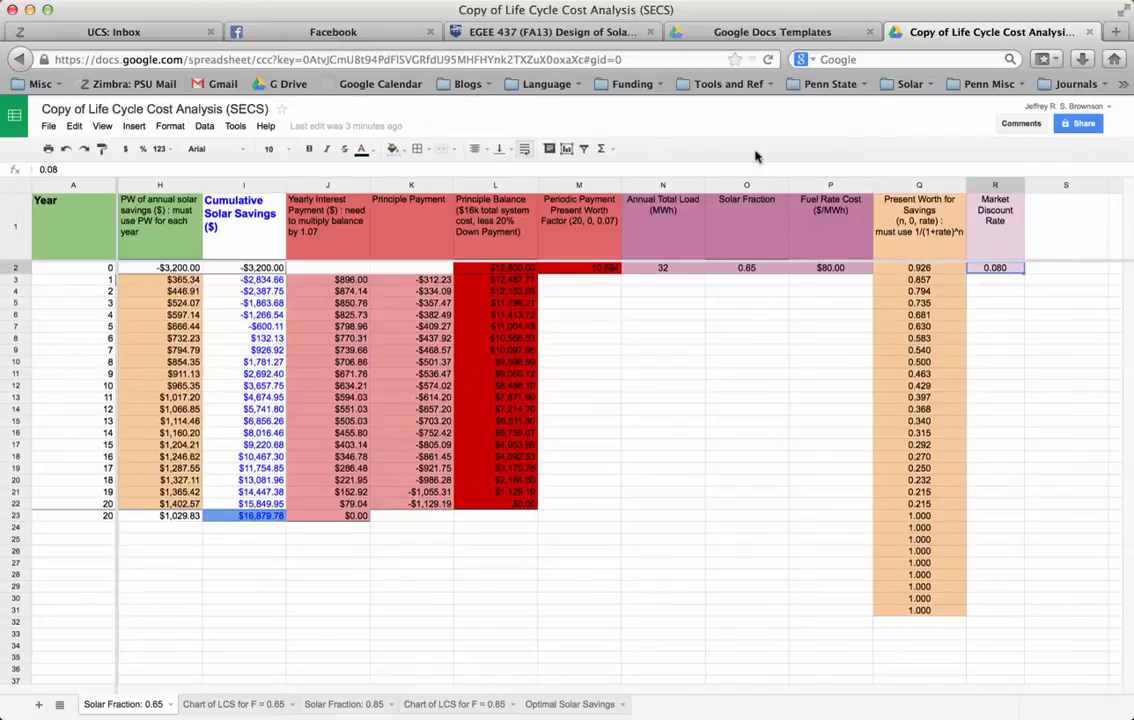
pyautogui.click(66, 170)
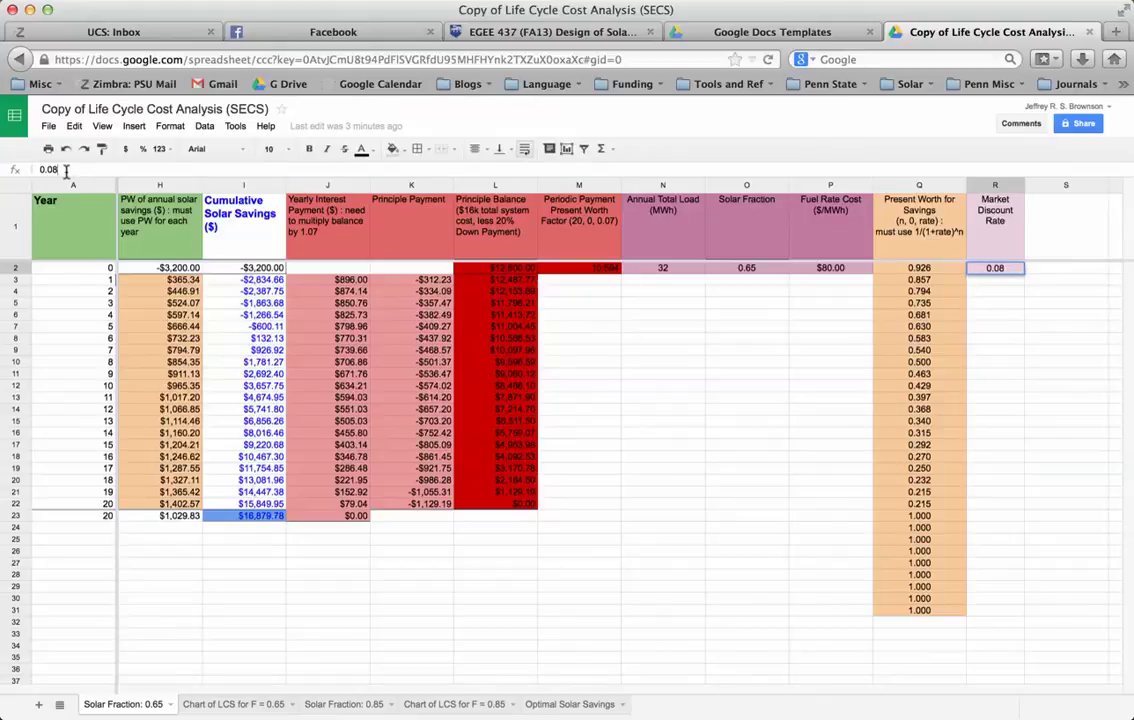
pyautogui.press('BackSpace')
pyautogui.press('BackSpace')
pyautogui.write('20')
pyautogui.press('Return')
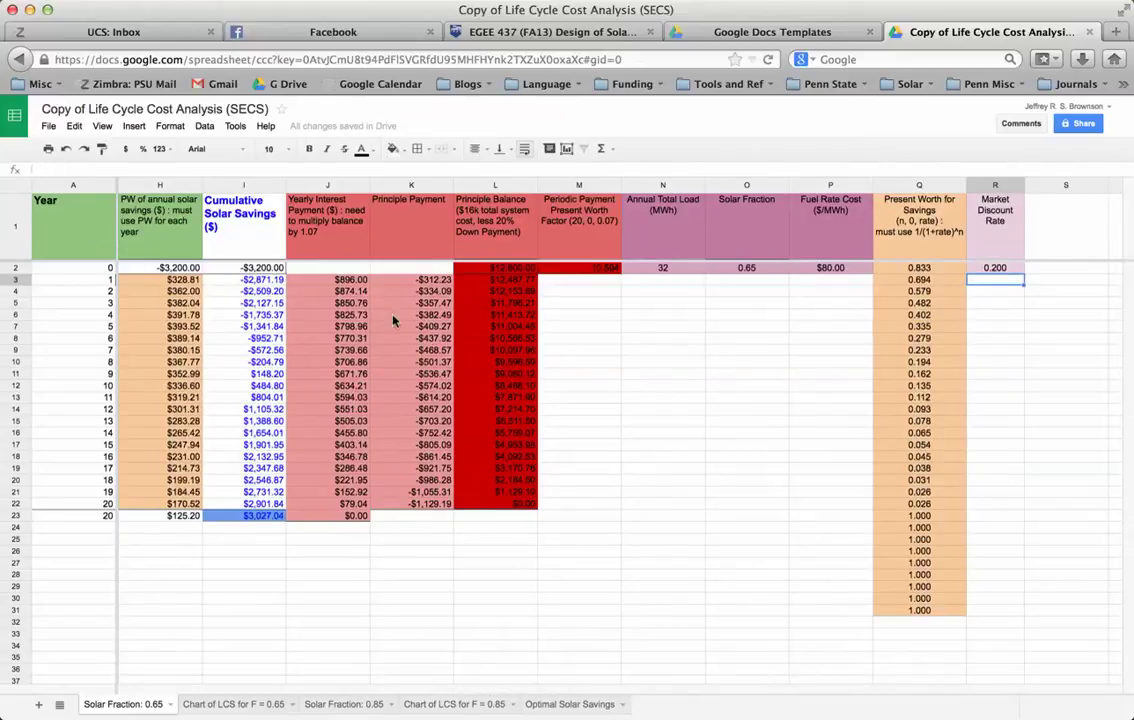
pyautogui.click(254, 518)
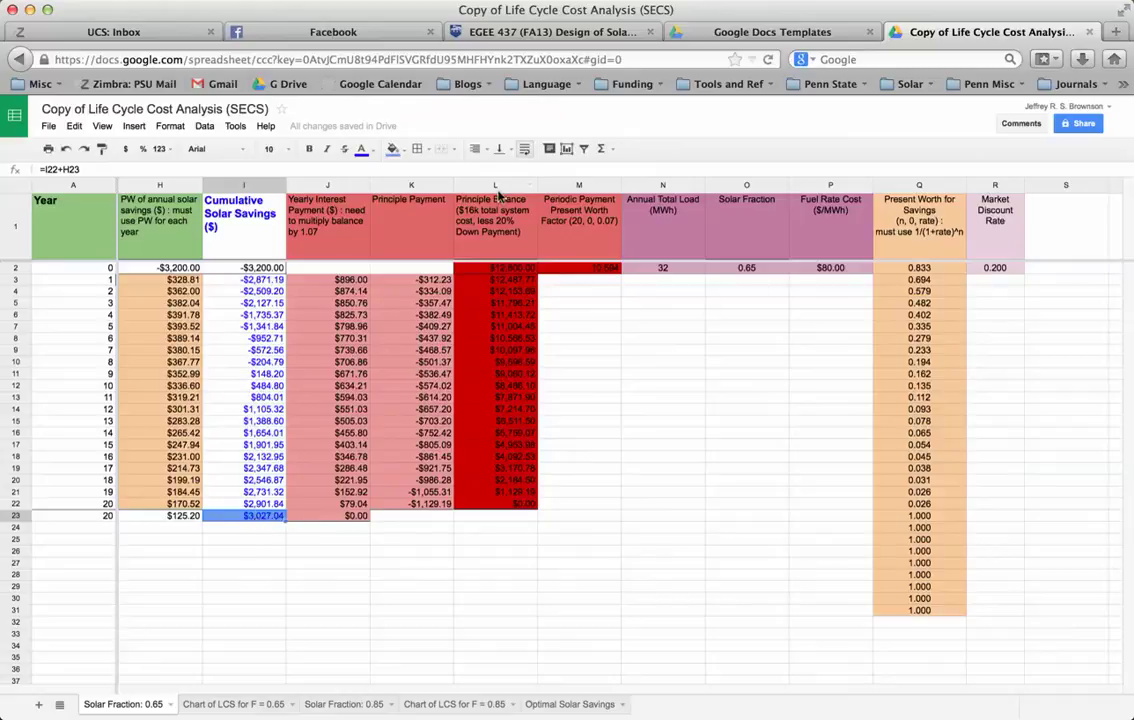
# Step: Set the market discount rate in R2 to 0.4
pyautogui.click(993, 268)
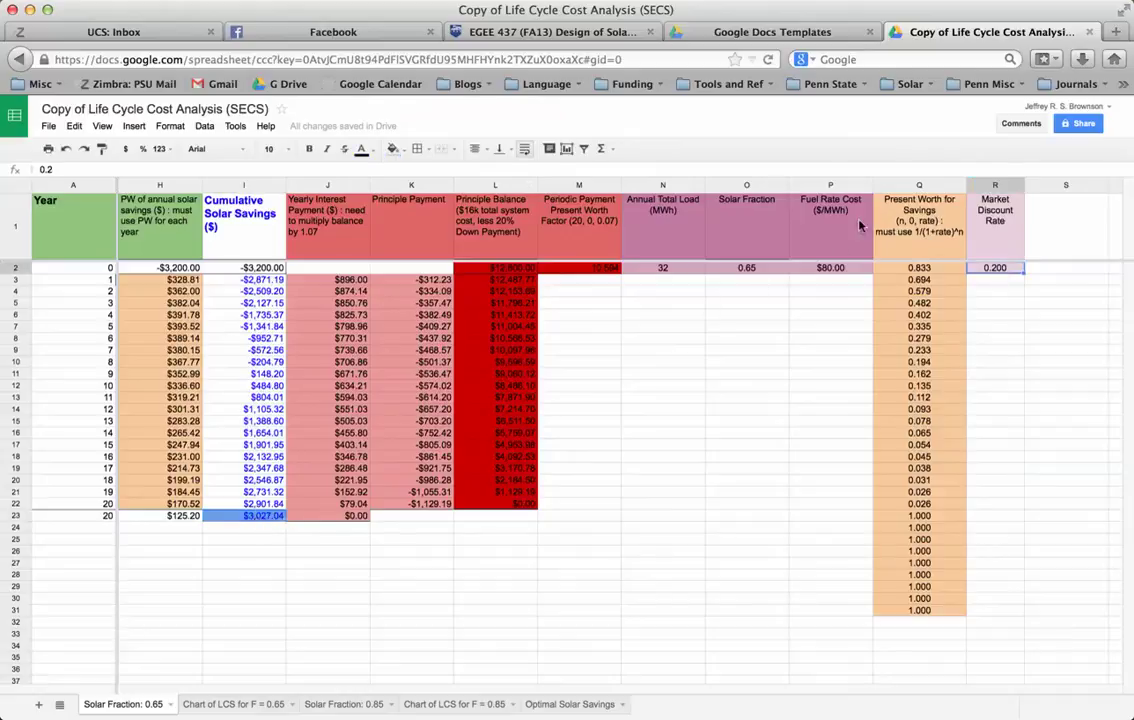
pyautogui.click(141, 167)
pyautogui.press('BackSpace')
pyautogui.write('4')
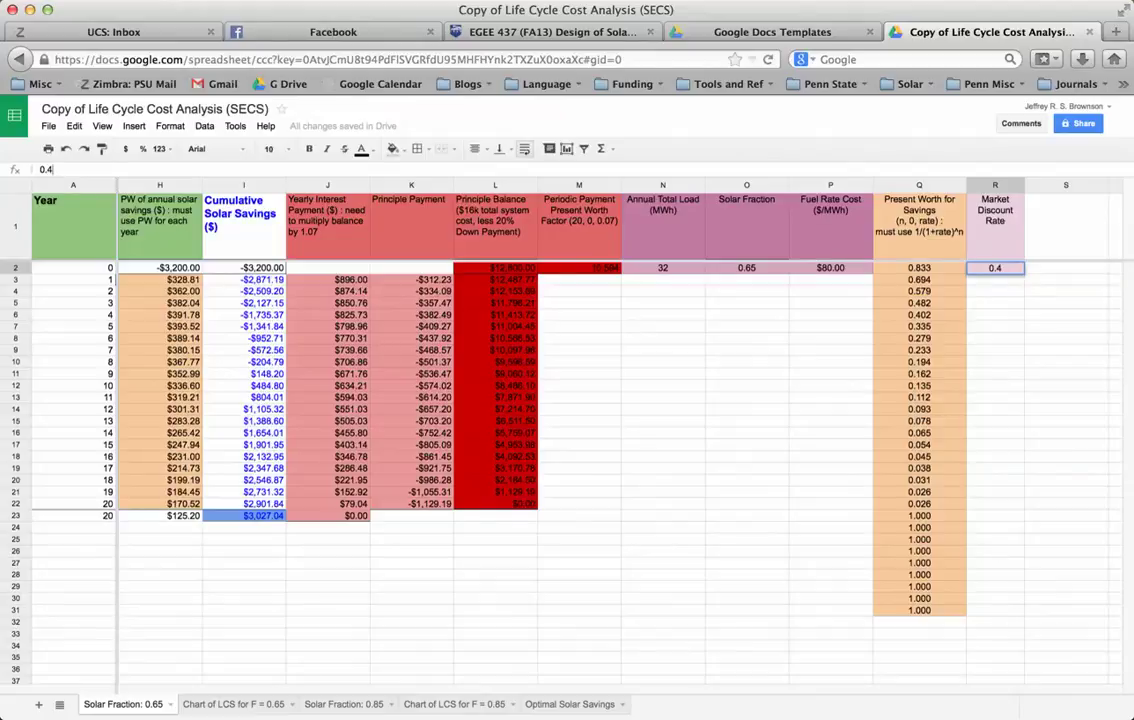
pyautogui.press('Return')
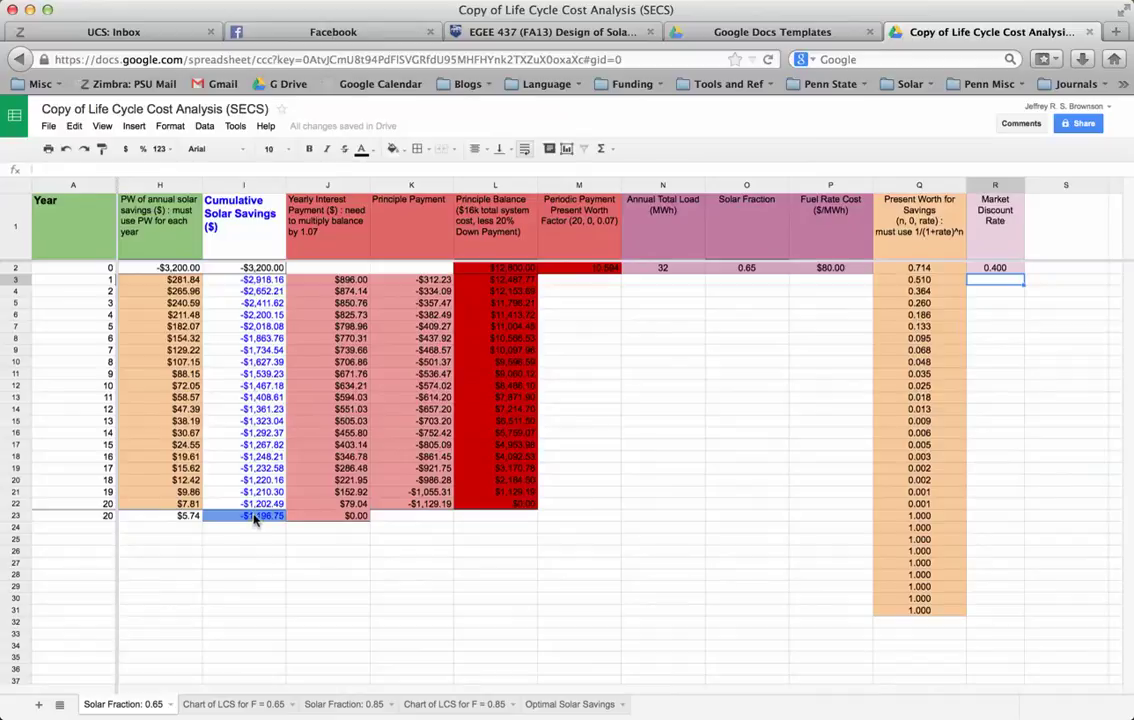
# Step: Set the market discount rate in R2 to 0.3 and check the final cumulative solar savings in I23
pyautogui.click(974, 268)
pyautogui.doubleClick(974, 268)
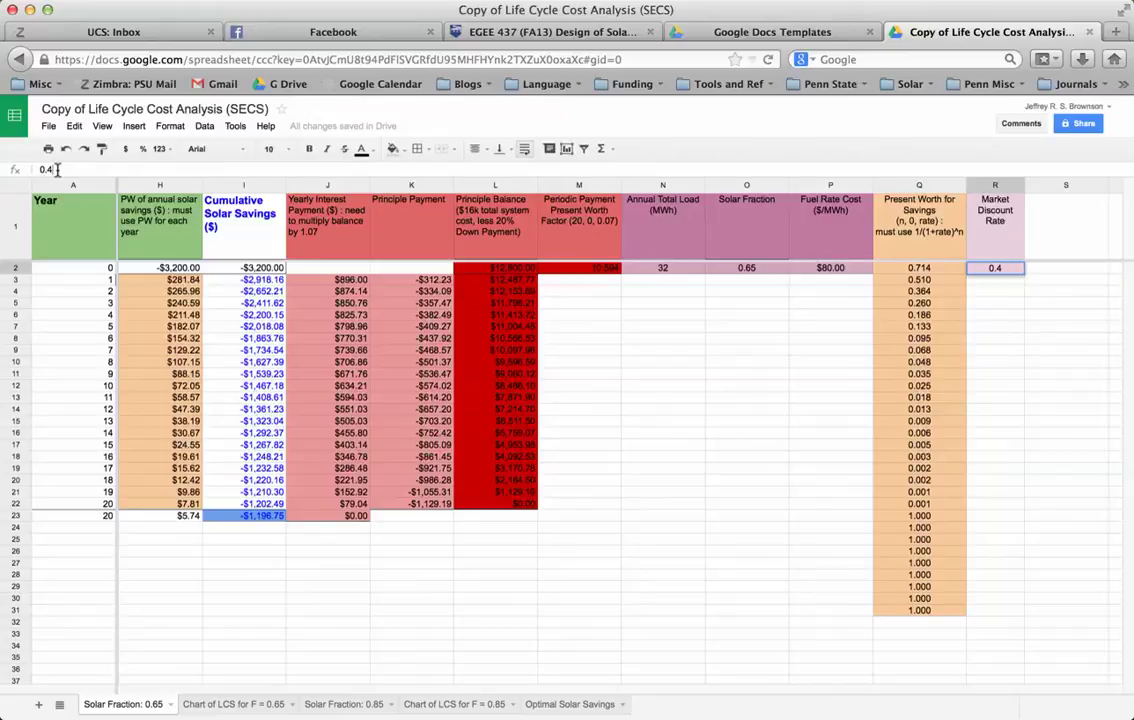
pyautogui.press('BackSpace')
pyautogui.write('3')
pyautogui.press('Return')
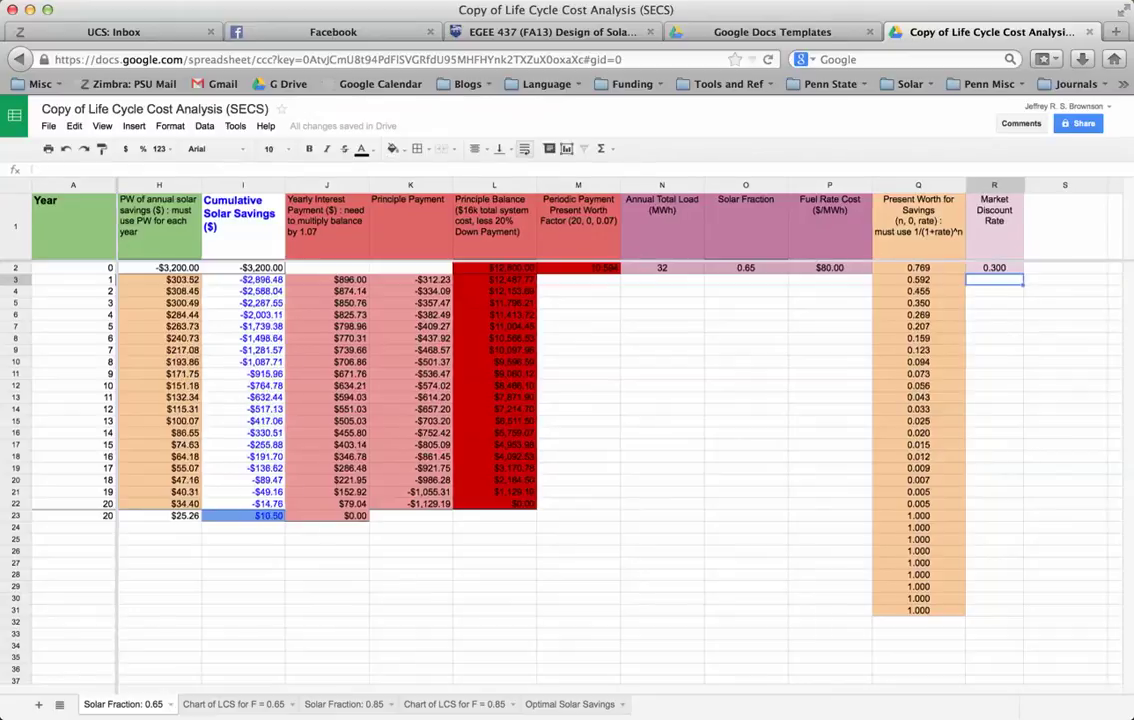
pyautogui.click(266, 517)
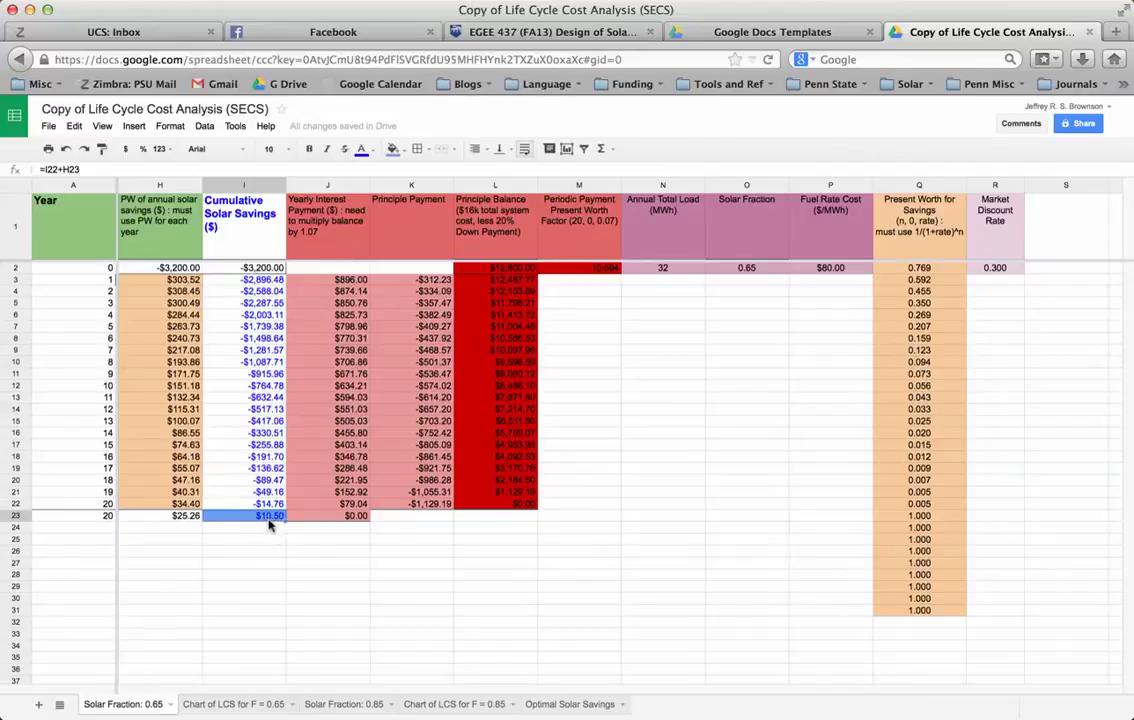
# Step: Set the market discount rate in R2 to 0.32
pyautogui.click(997, 269)
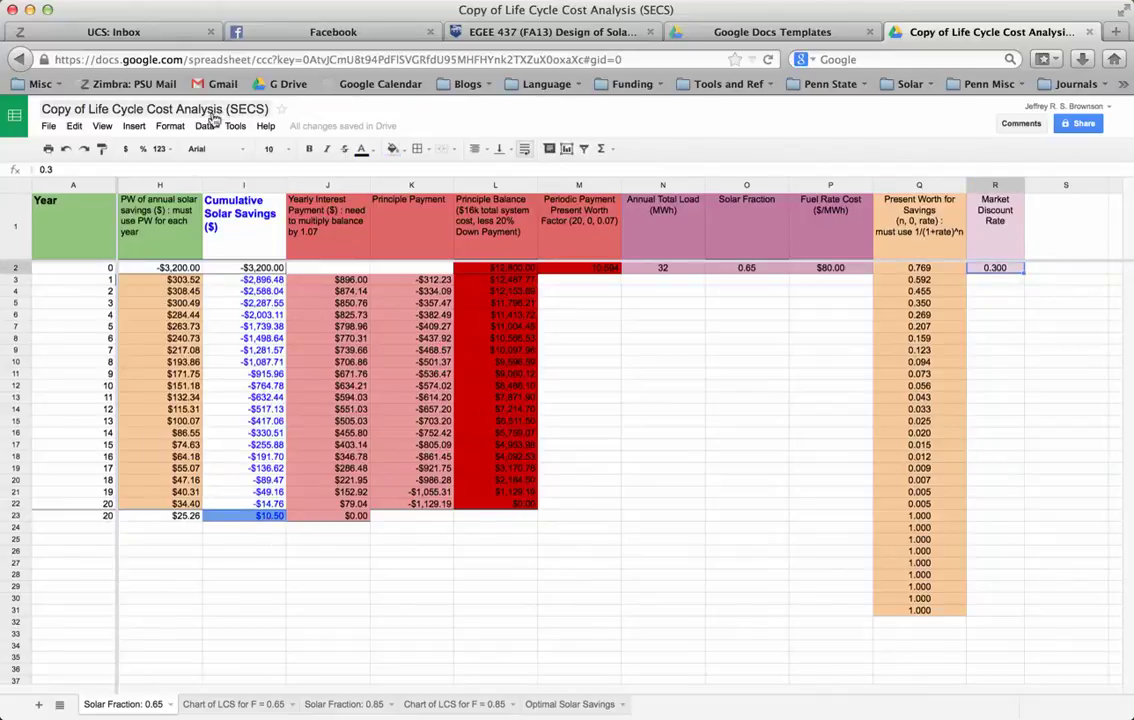
pyautogui.click(72, 167)
pyautogui.write('2')
pyautogui.press('Return')
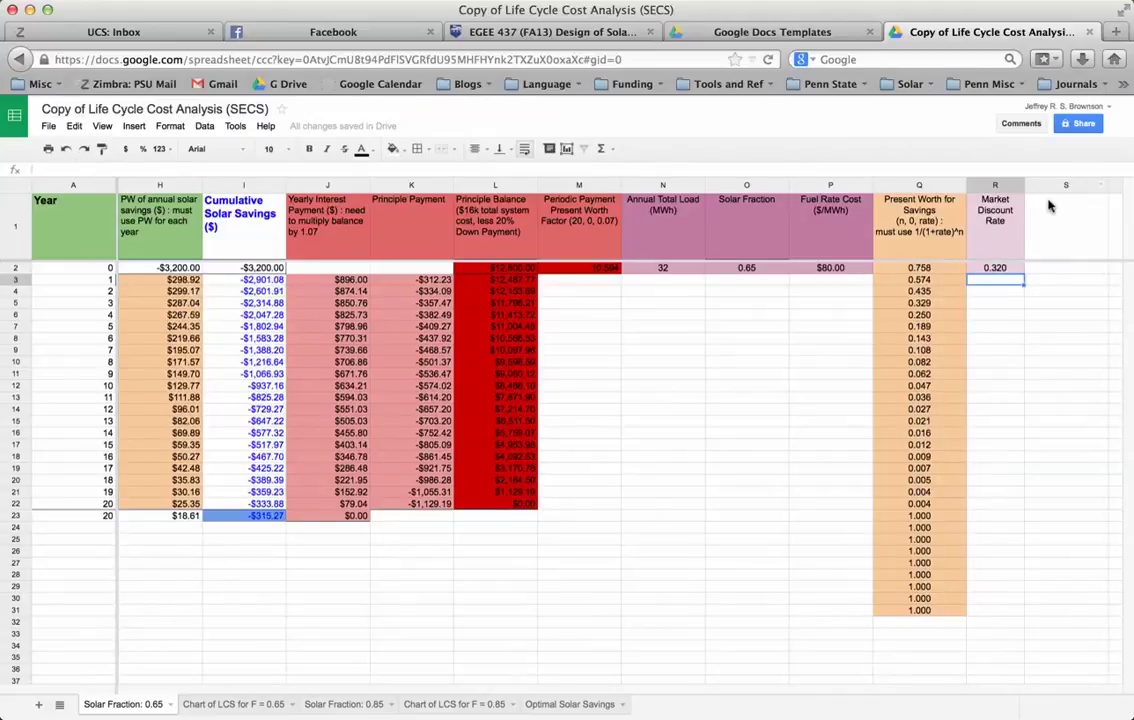
# Step: Set the market discount rate in R2 to 0.31
pyautogui.click(998, 268)
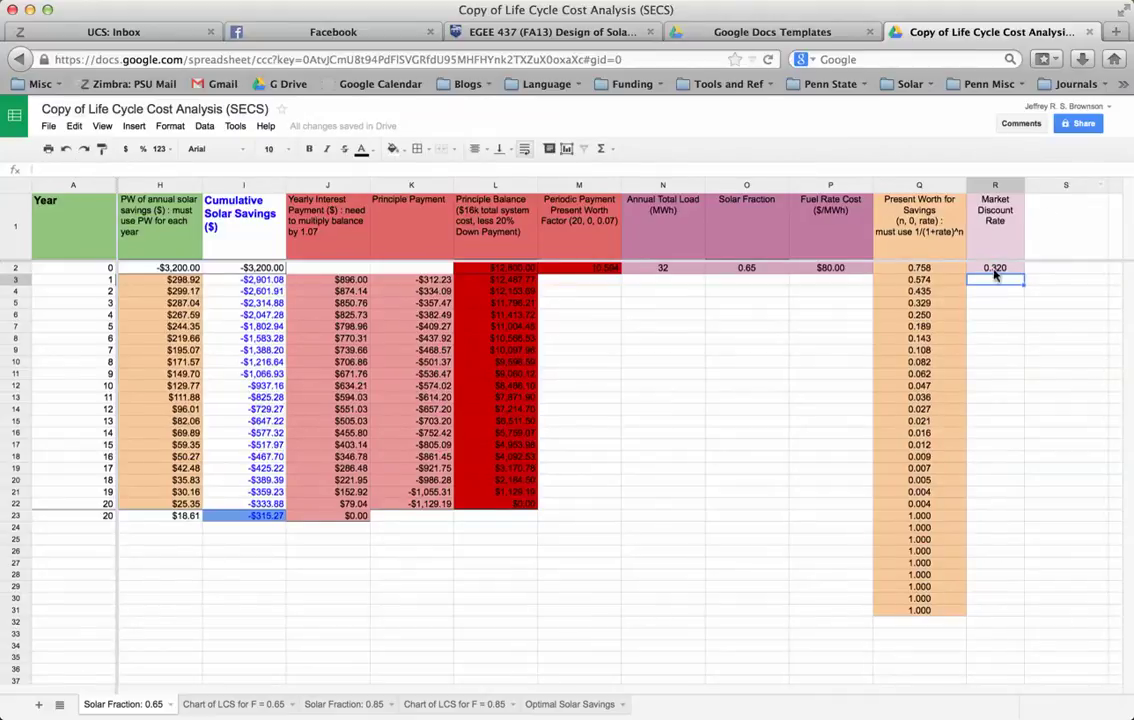
pyautogui.click(60, 169)
pyautogui.press('BackSpace')
pyautogui.write('1')
pyautogui.press('Return')
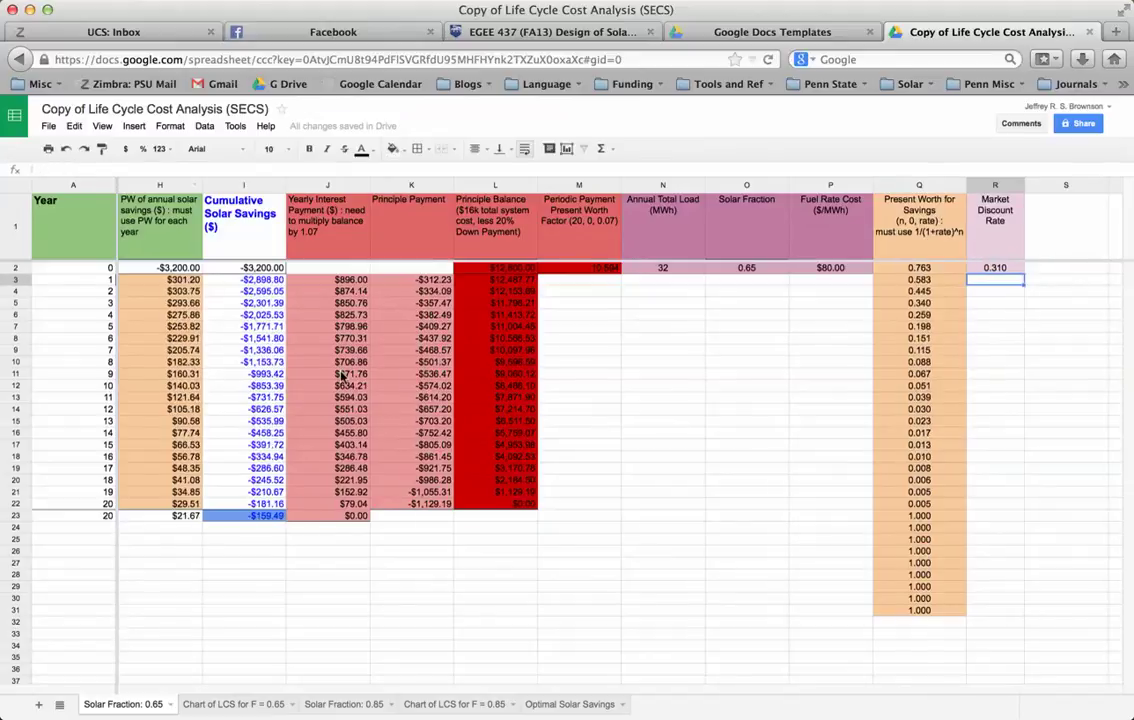
# Step: Set the market discount rate in R2 to 0.305 and check the final cumulative solar savings in I23
pyautogui.click(995, 268)
pyautogui.click(53, 170)
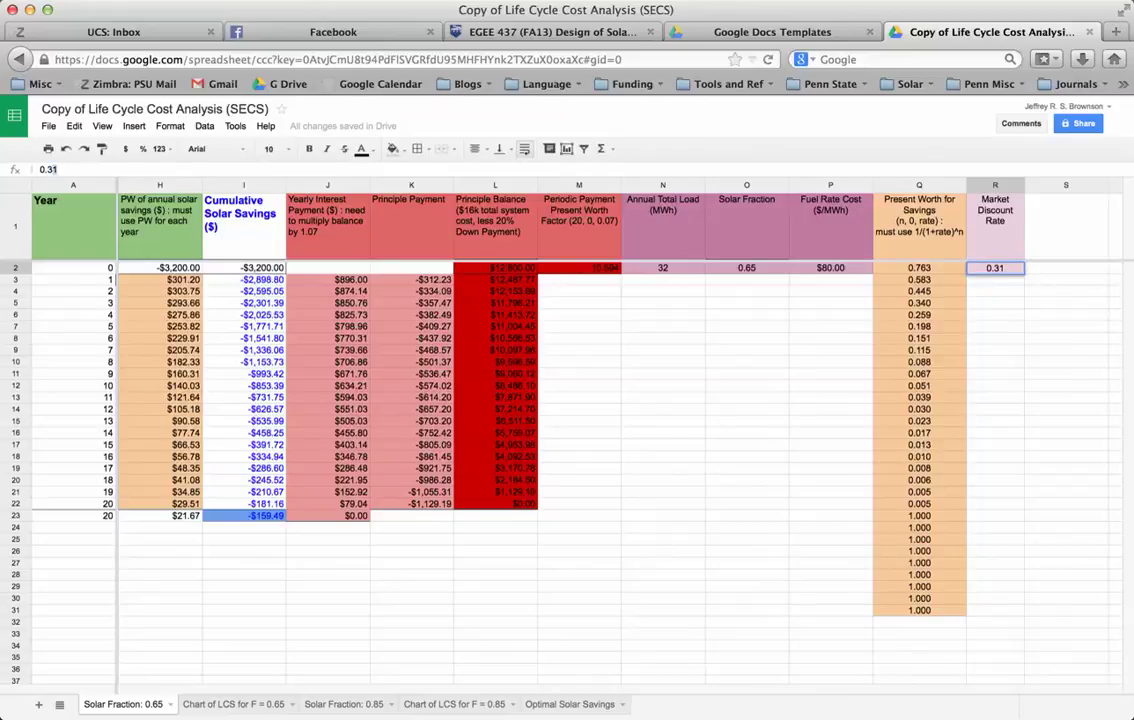
pyautogui.write('5')
pyautogui.press('Return')
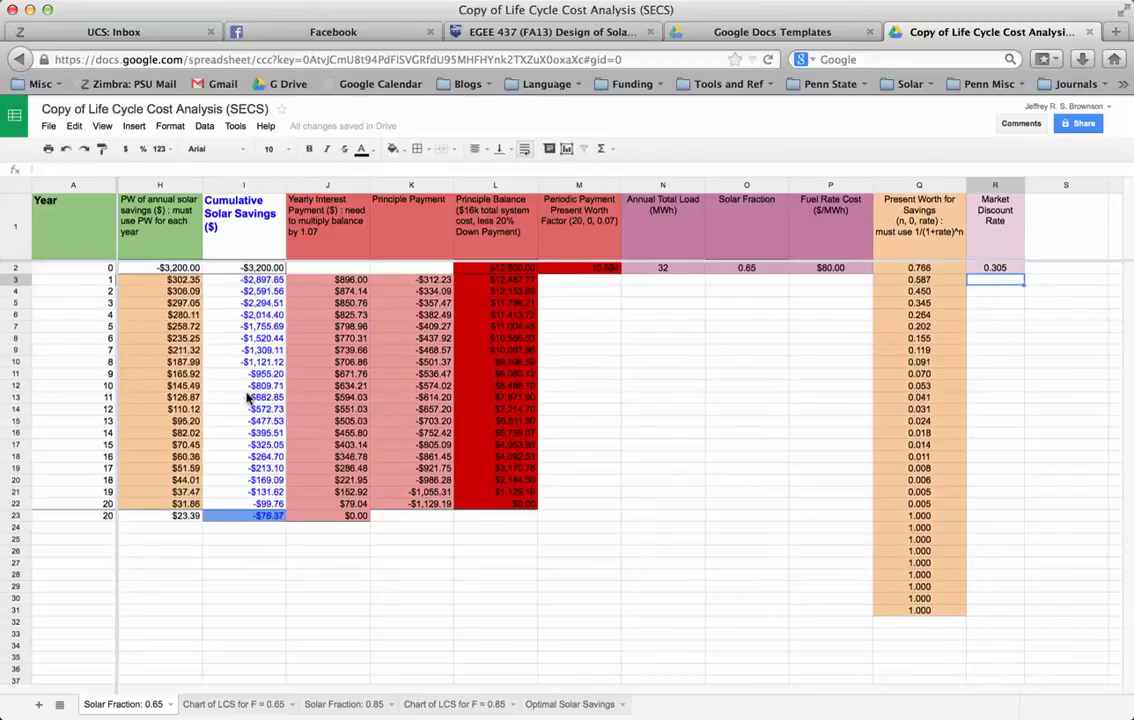
pyautogui.click(268, 518)
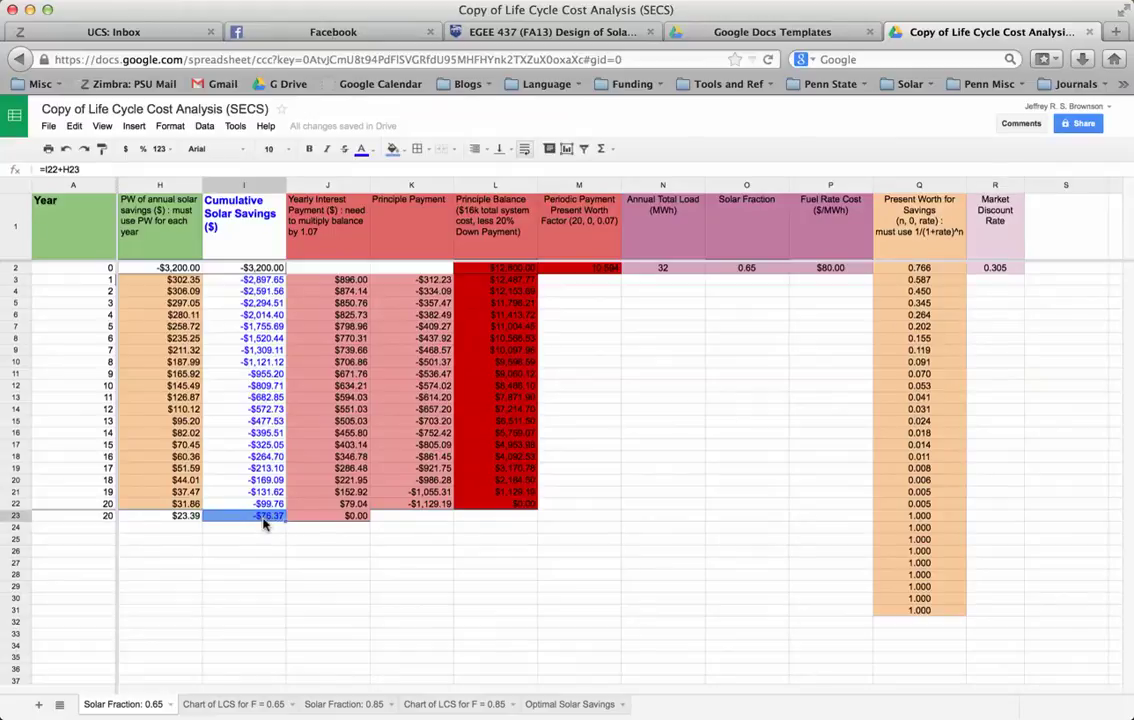
# Step: Set the market discount rate in R2 to 0.08
pyautogui.click(996, 271)
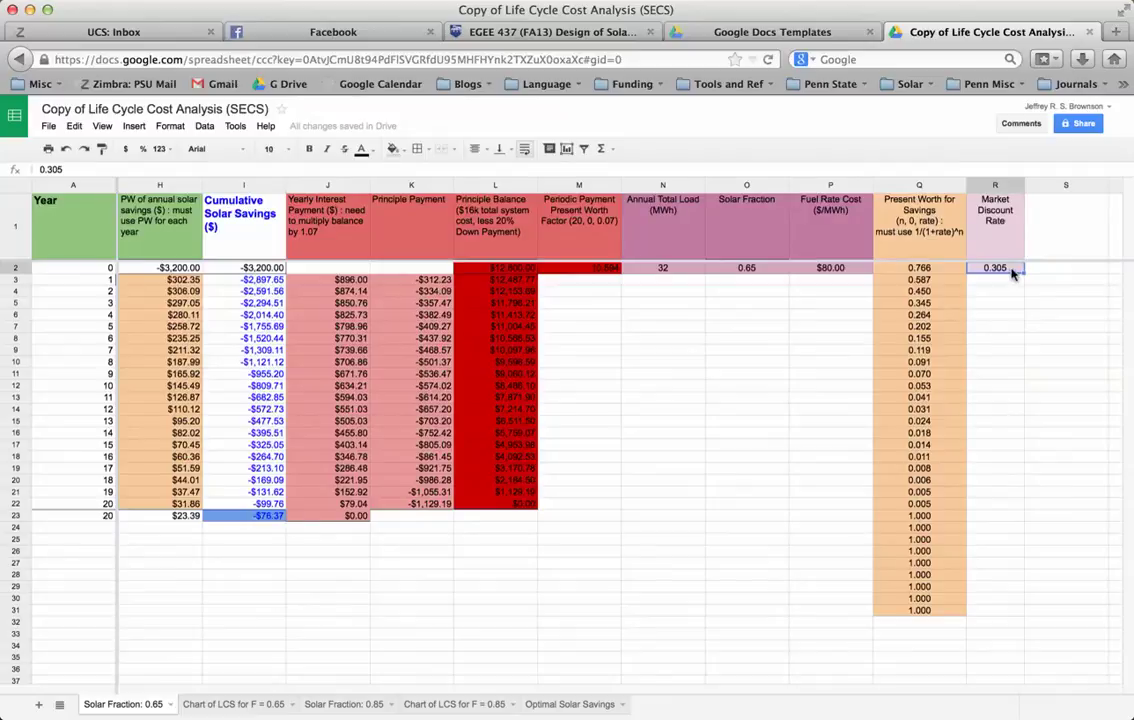
pyautogui.click(62, 169)
pyautogui.press('BackSpace')
pyautogui.press('BackSpace')
pyautogui.press('BackSpace')
pyautogui.write('08')
pyautogui.press('Return')
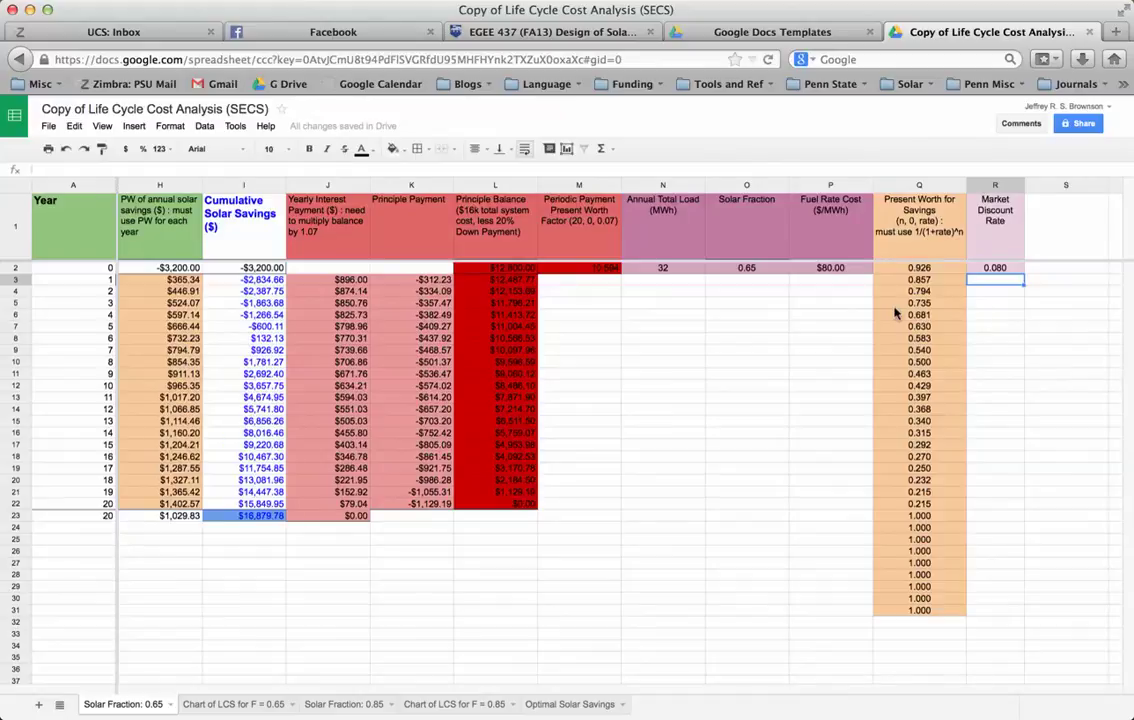
# Step: Examine the cumulative solar savings formulas for years 1 and 2 in I3 and I4, including their referenced cells
pyautogui.click(230, 280)
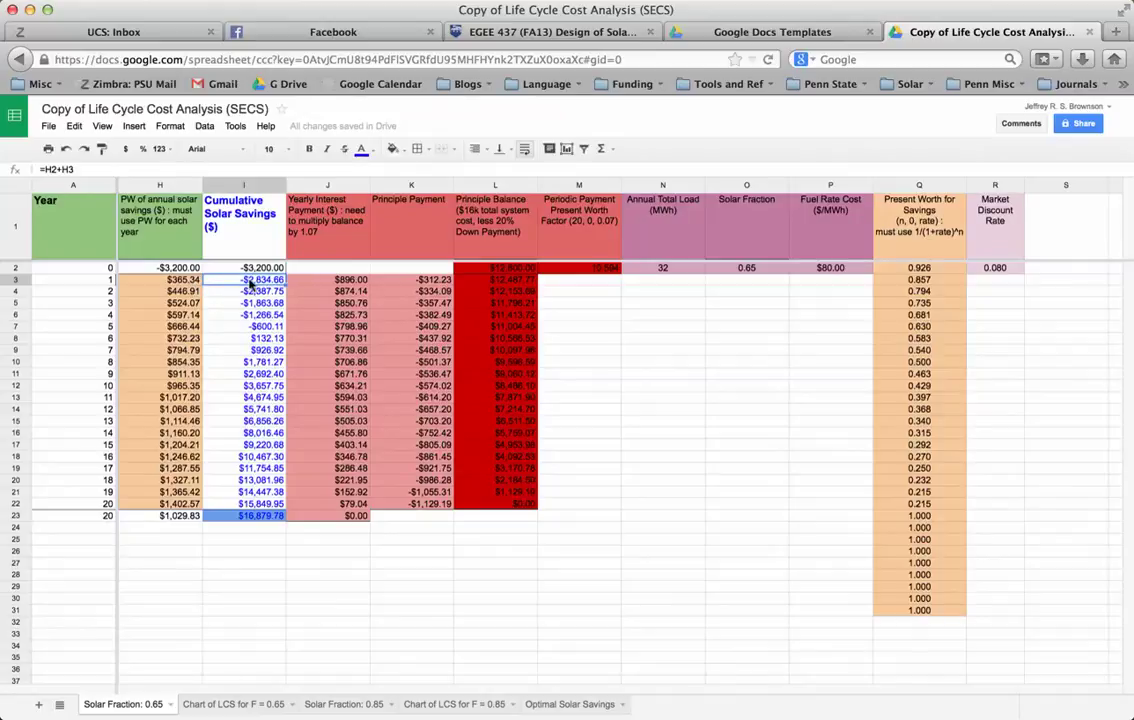
pyautogui.click(252, 291)
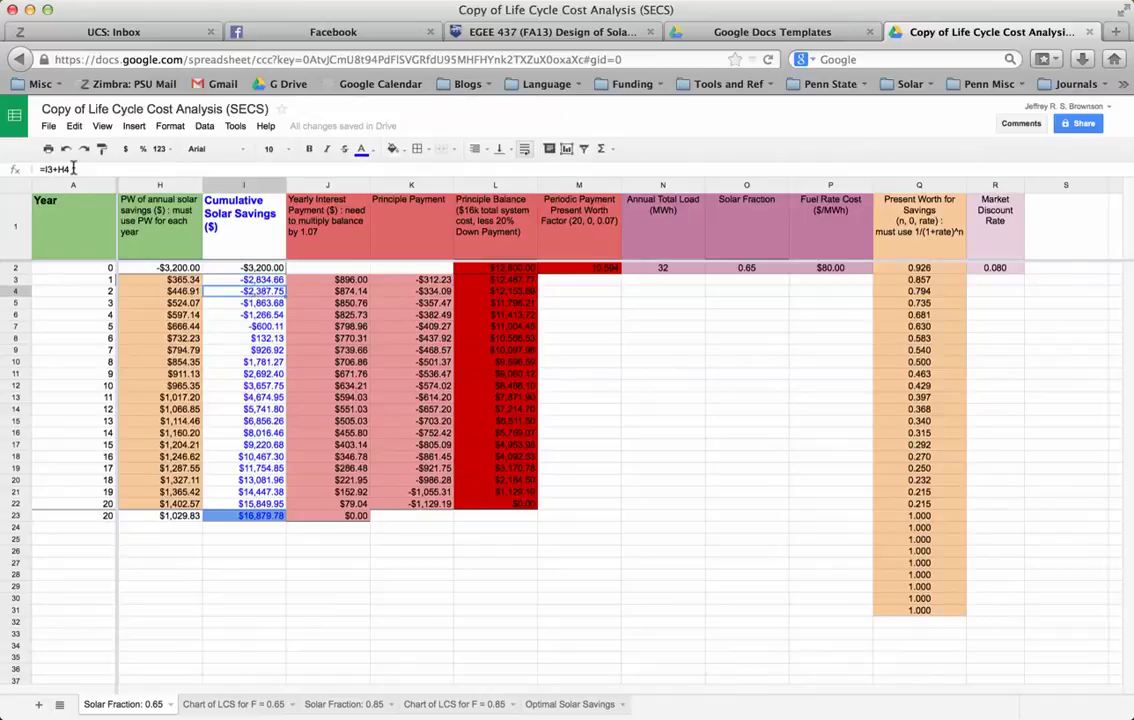
pyautogui.press('Return')
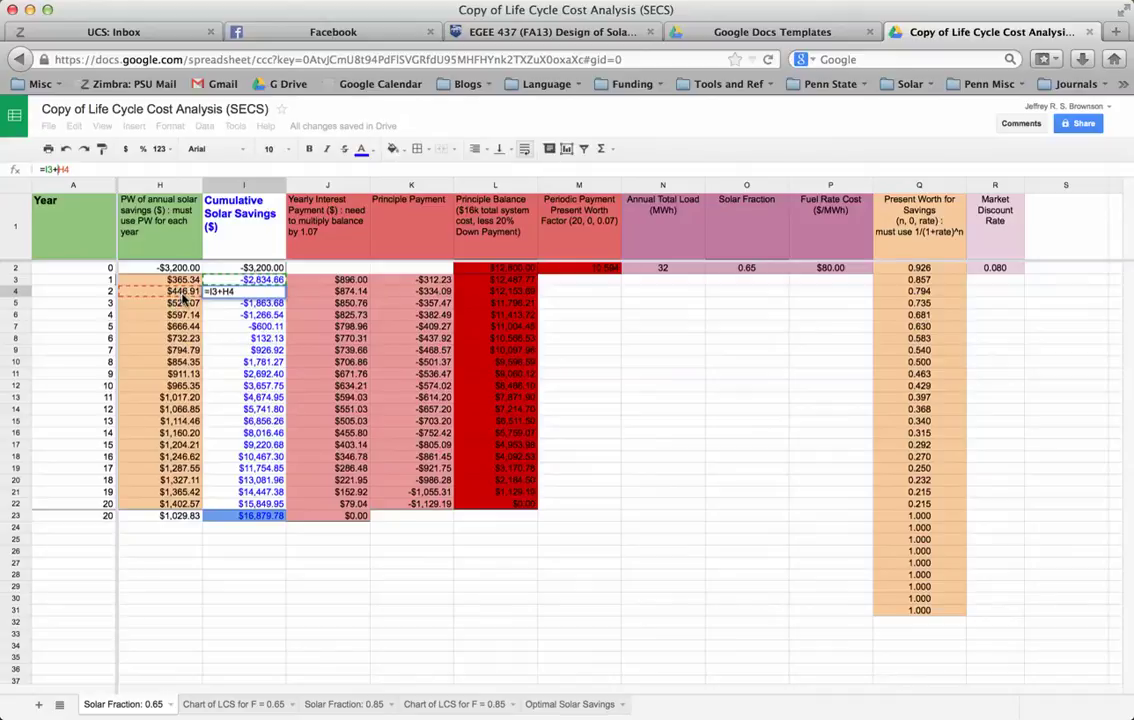
pyautogui.press('Return')
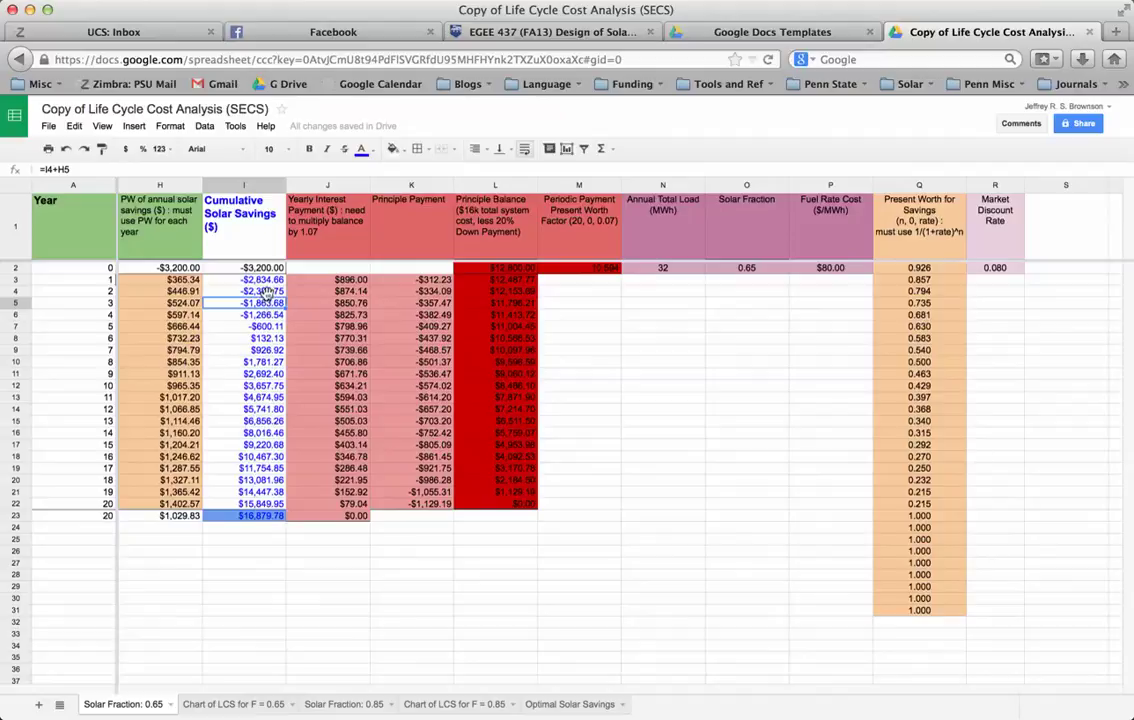
# Step: Find the year in which the cumulative solar savings turn from negative to positive
pyautogui.click(269, 341)
pyautogui.click(270, 327)
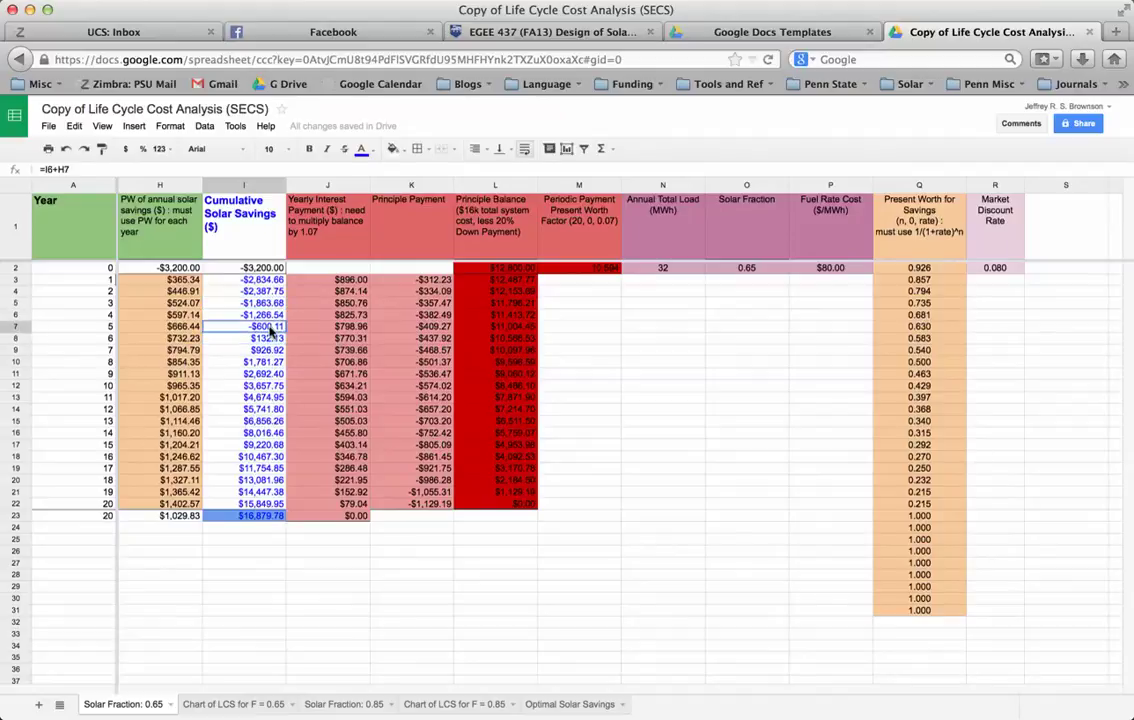
pyautogui.click(270, 342)
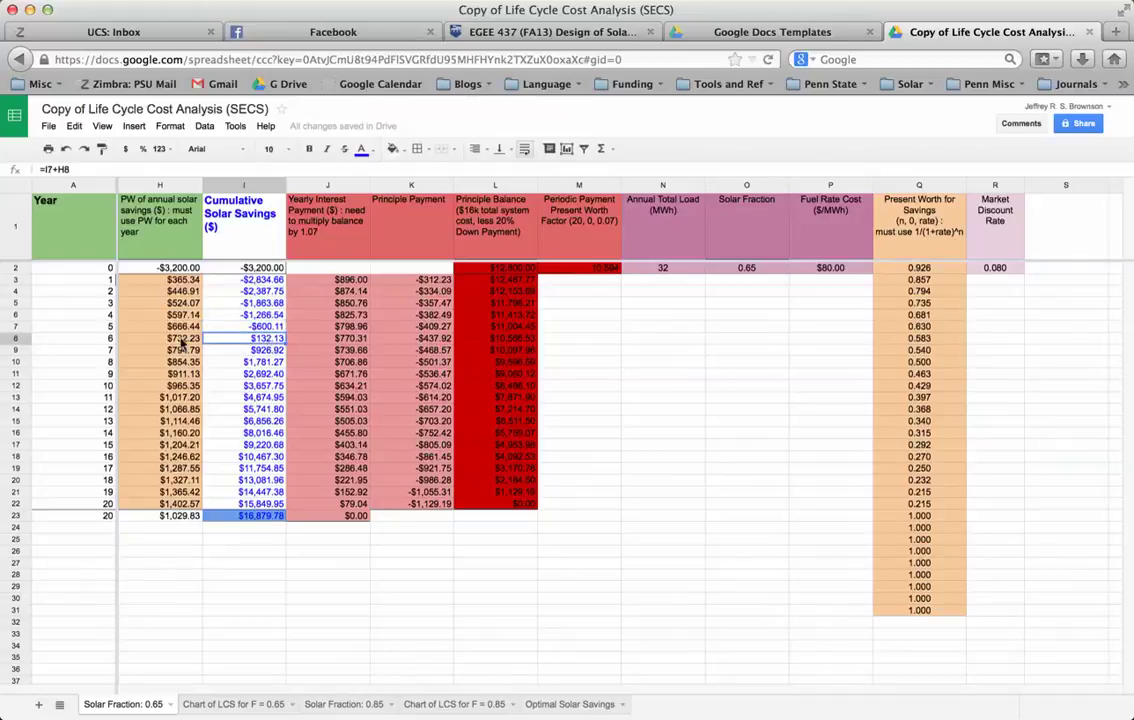
pyautogui.click(109, 339)
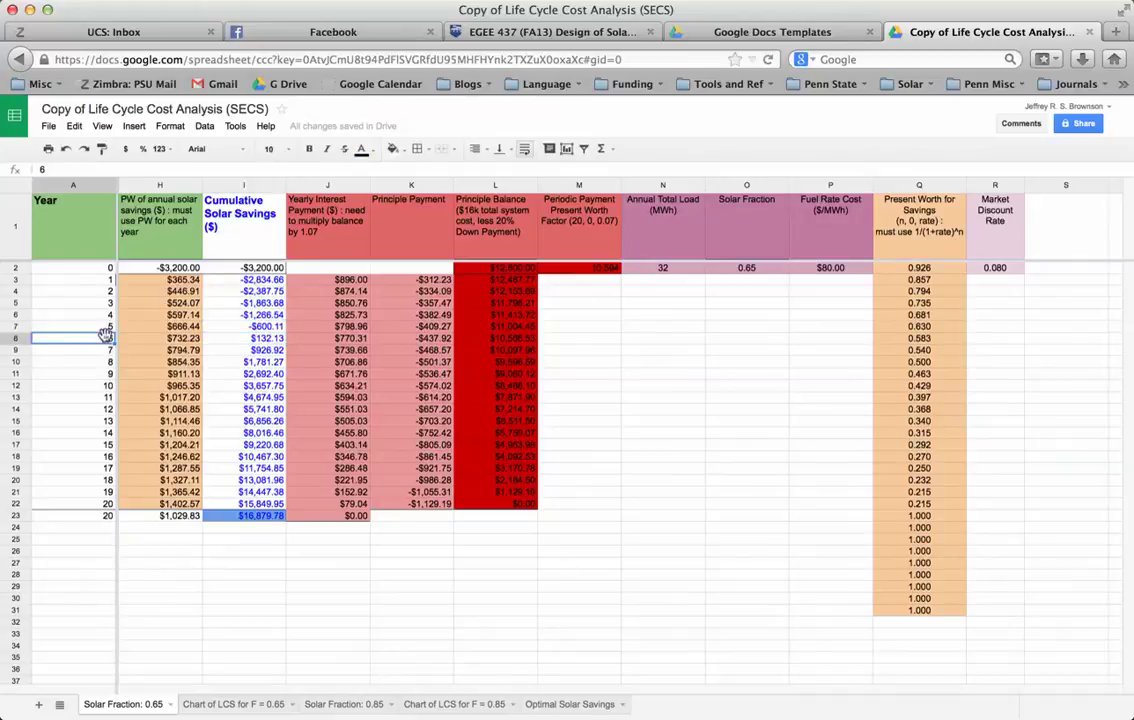
# Step: View the savings chart for F = 0.65 and check the fuel rate cost in P2 of the Solar Fraction: 0.65 sheet
pyautogui.click(212, 705)
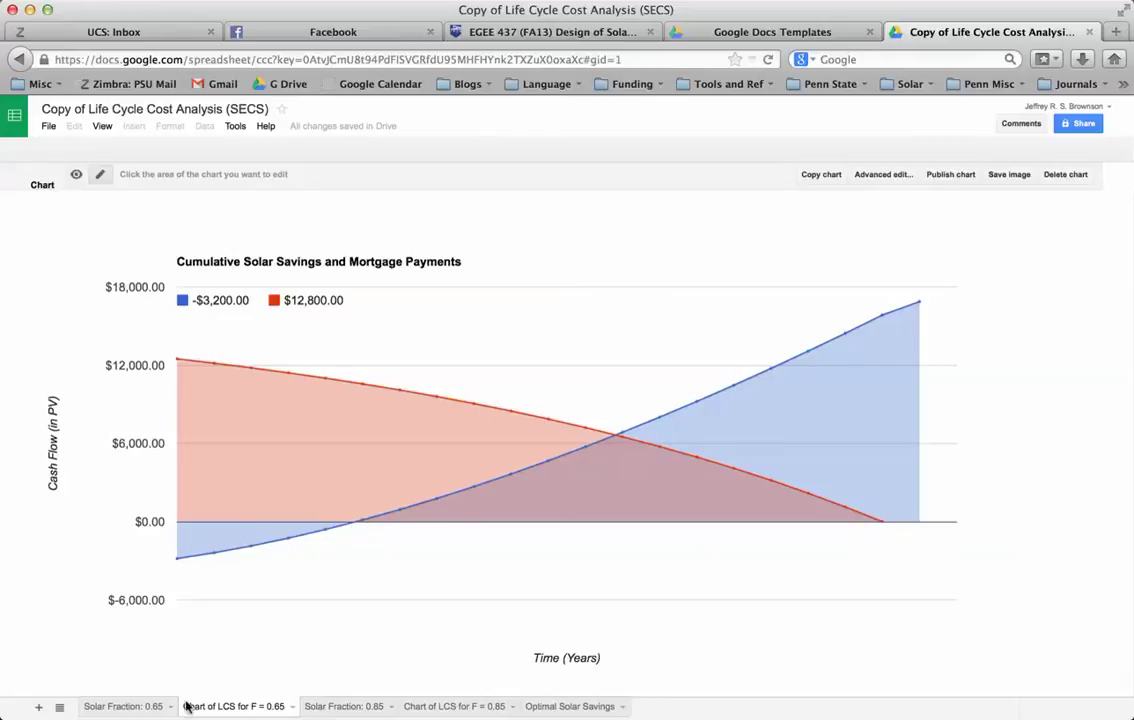
pyautogui.click(124, 707)
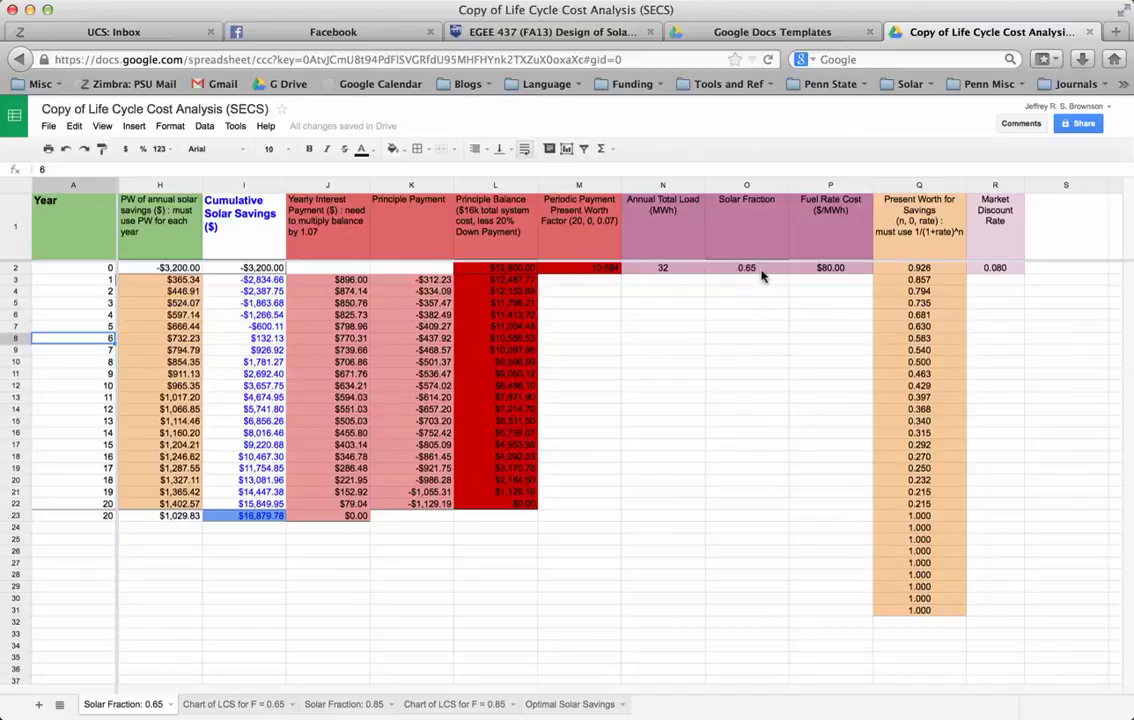
pyautogui.click(818, 270)
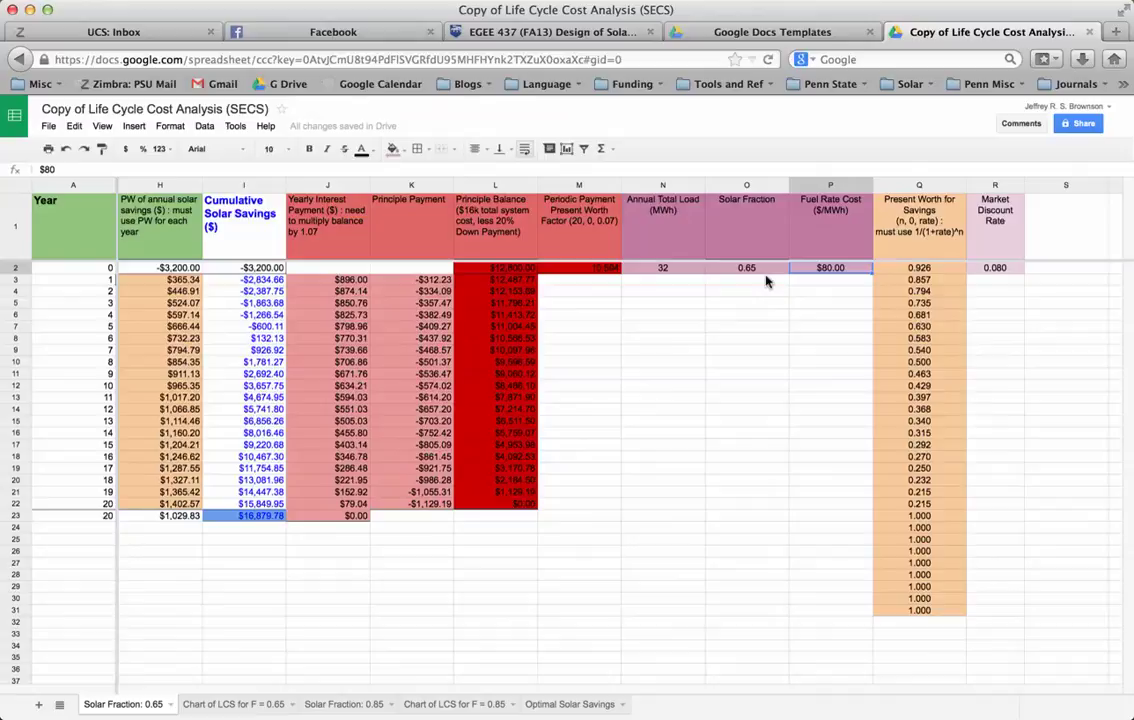
# Step: Compare the F = 0.65 savings chart with the Solar Fraction: 0.85 sheet and its chart
pyautogui.click(236, 704)
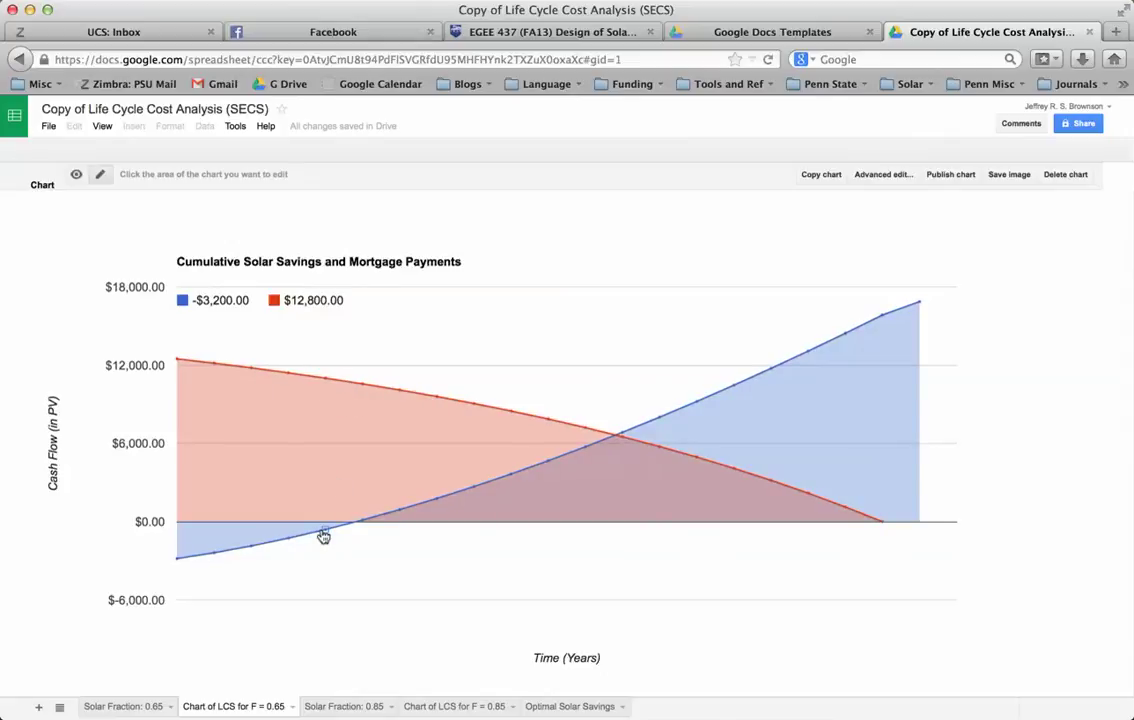
pyautogui.click(343, 707)
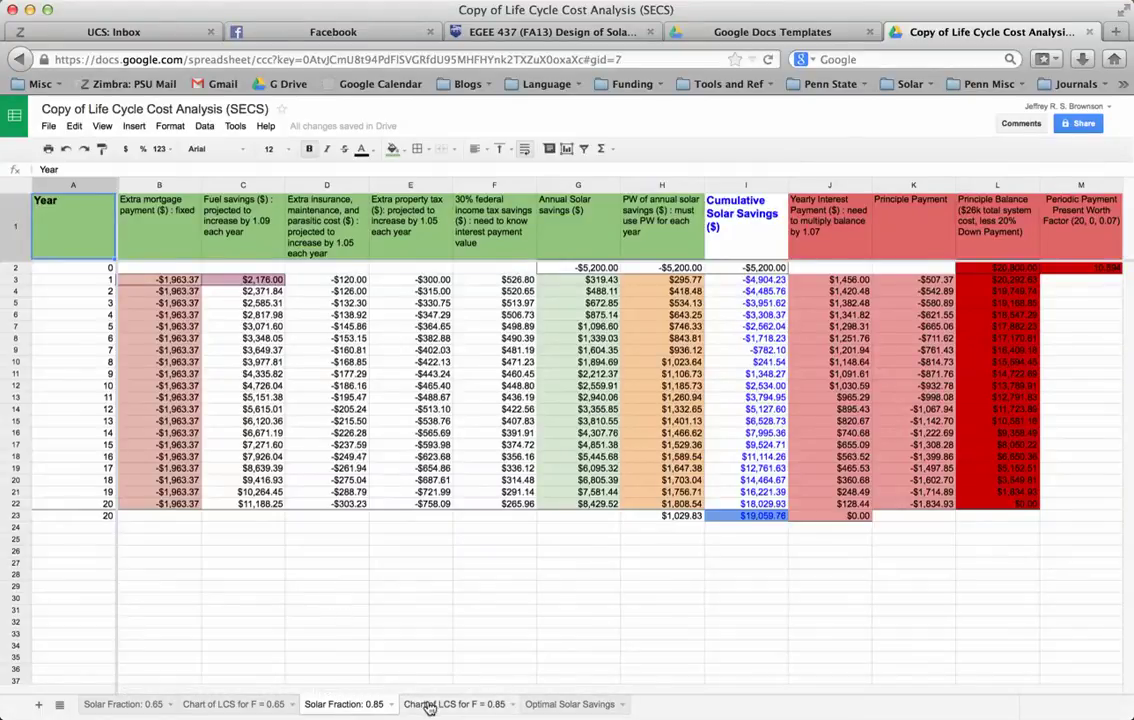
pyautogui.click(431, 706)
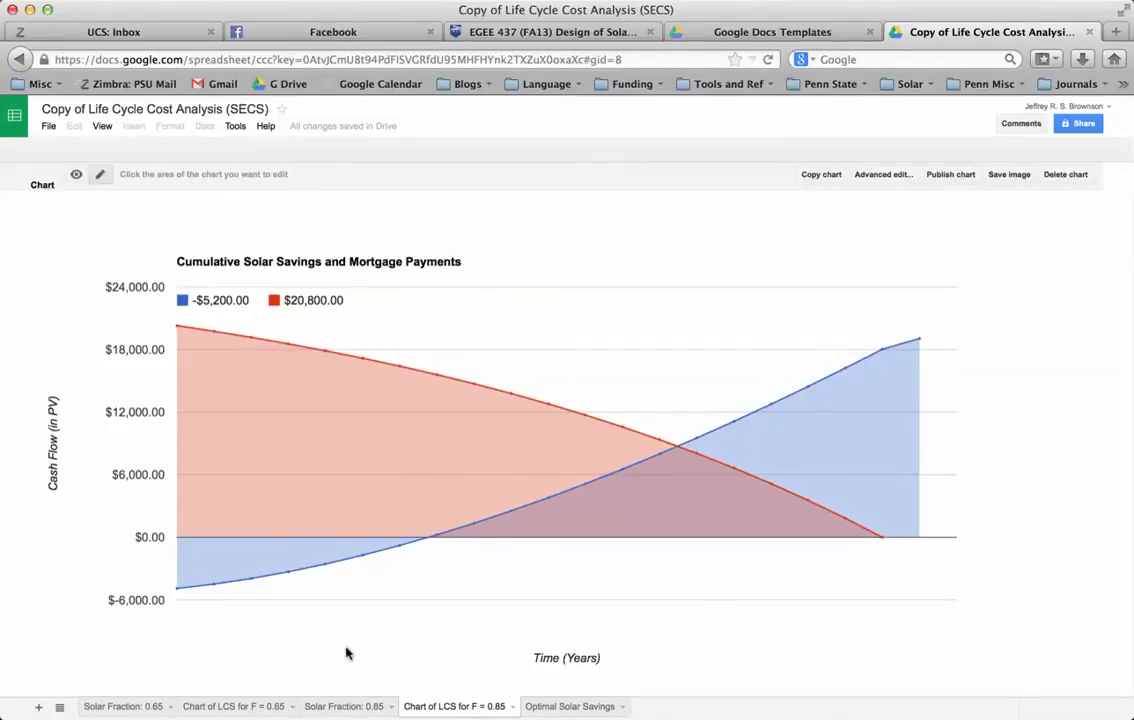
# Step: Return to the Solar Fraction: 0.65 sheet and bring its first cost and savings columns into view along the year 11 row
pyautogui.click(128, 706)
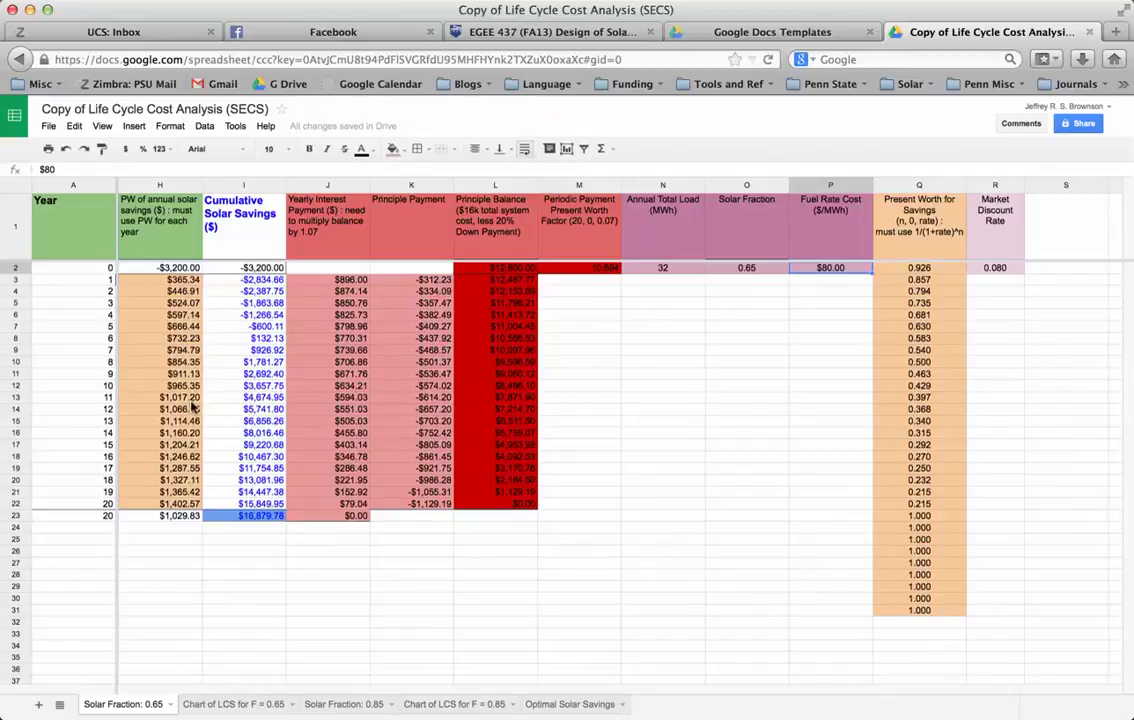
pyautogui.click(172, 397)
pyautogui.press('Left')
pyautogui.press('Left')
pyautogui.press('Left')
pyautogui.press('Left')
pyautogui.press('Left')
pyautogui.press('Left')
pyautogui.press('Left')
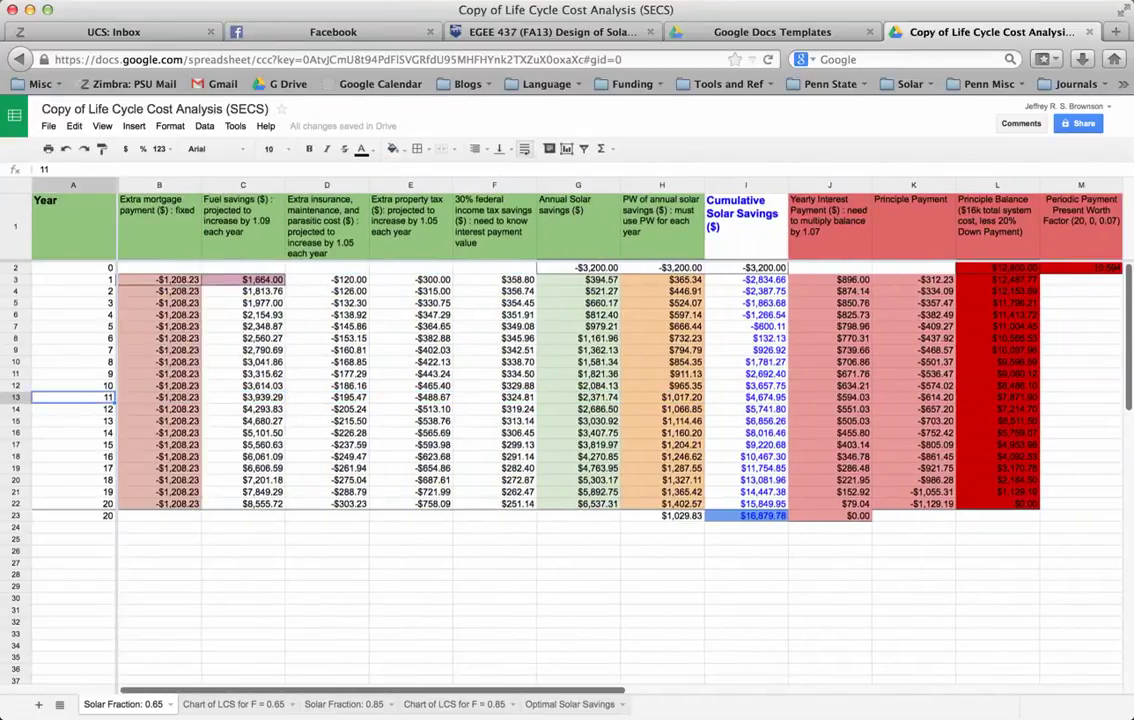